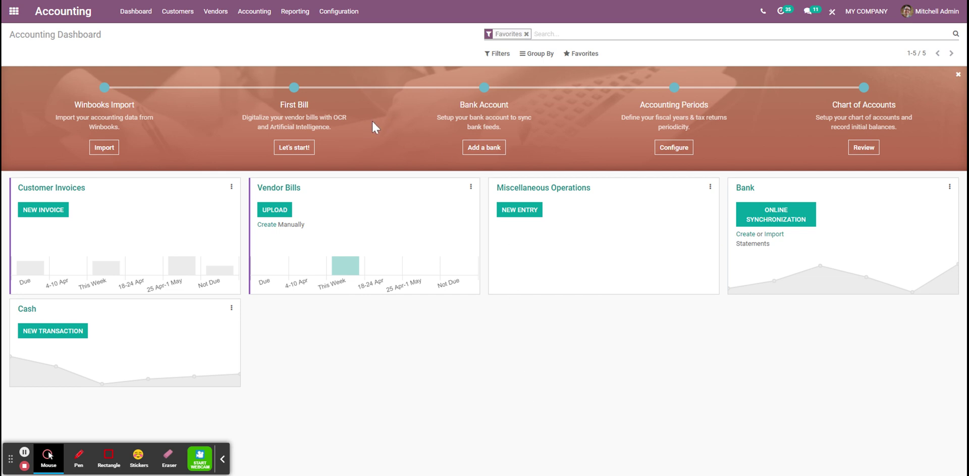
Create a Bank-type journal named 'Credit Card' with short code CC and save it
left_click(343, 11)
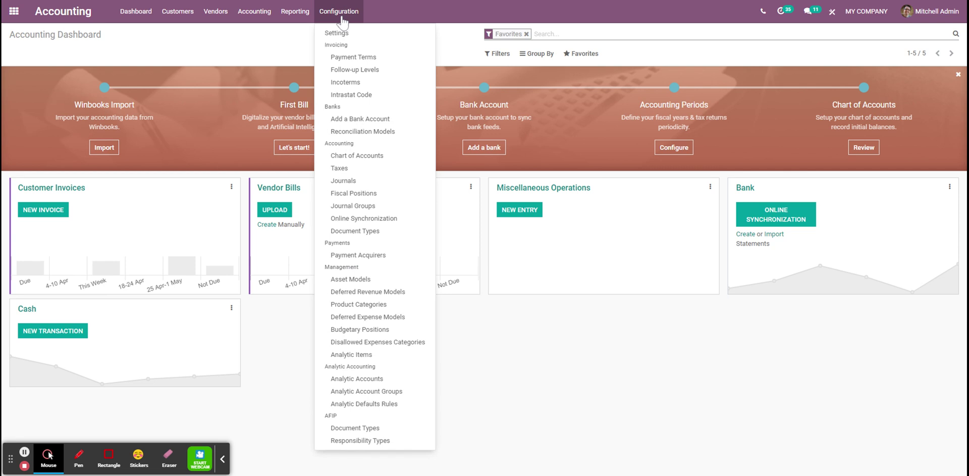
left_click(343, 181)
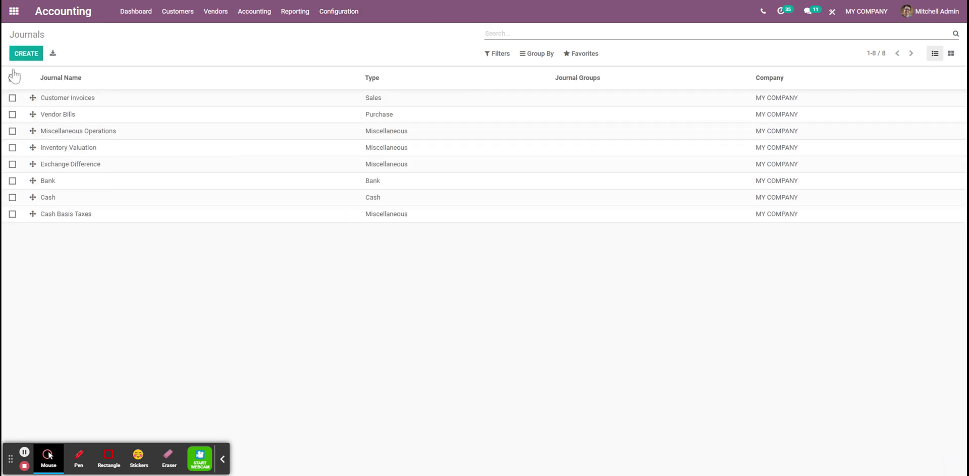
left_click(27, 53)
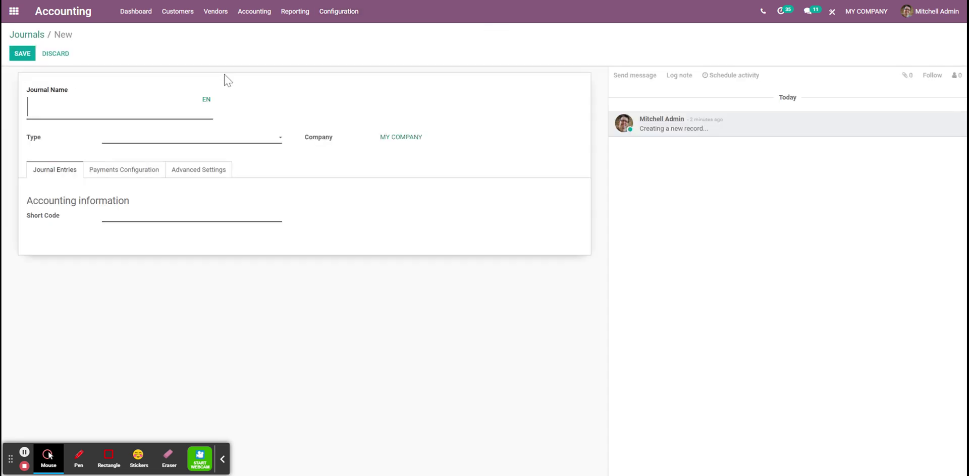
type("Credit Card")
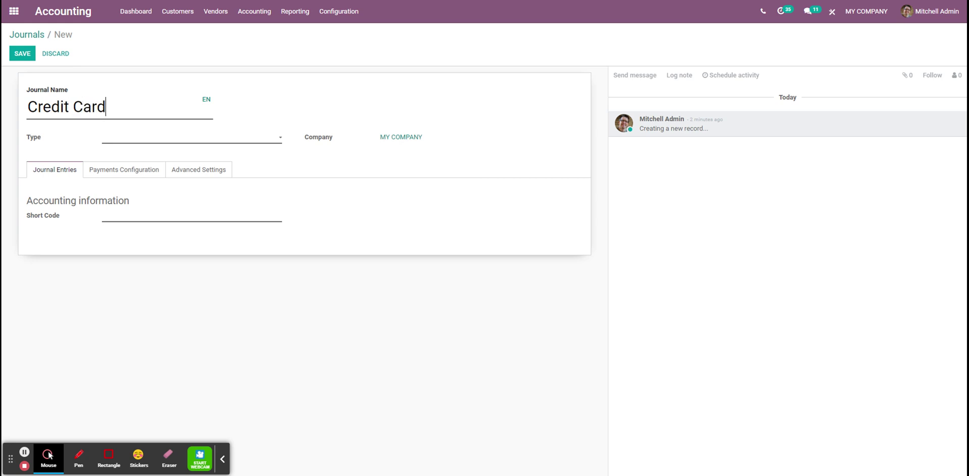
left_click(200, 141)
left_click(115, 177)
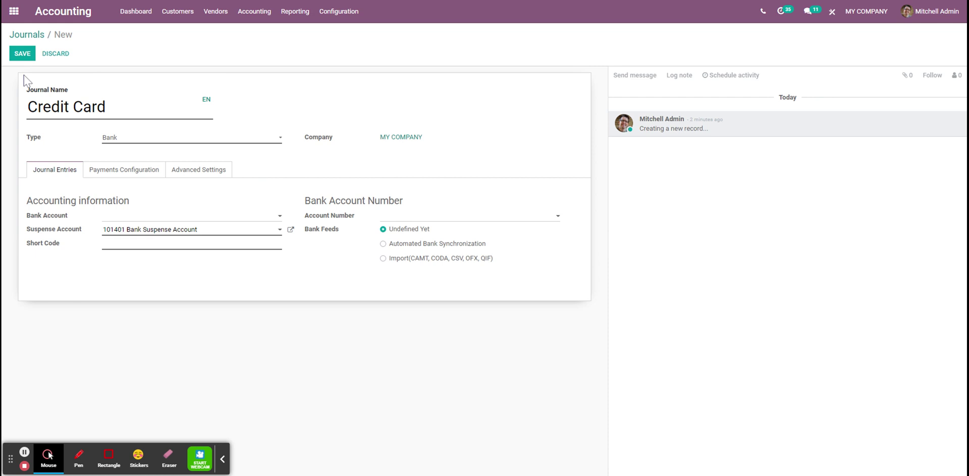
left_click(23, 54)
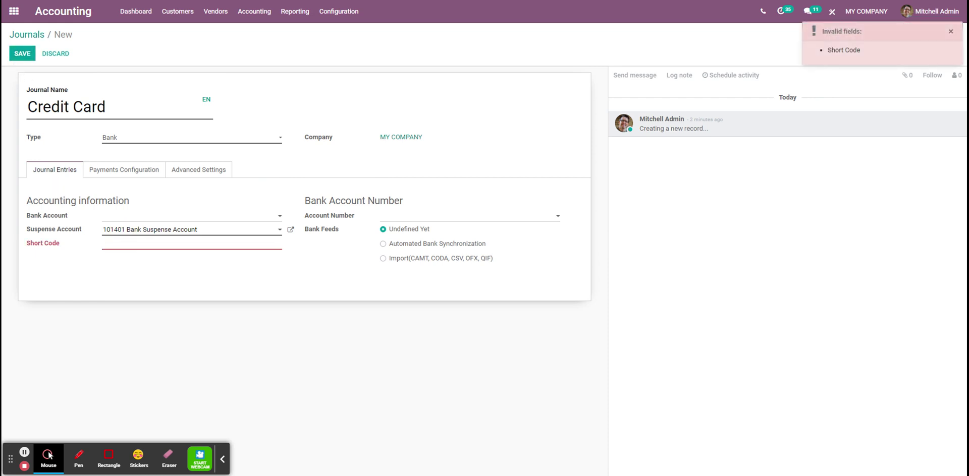
left_click(121, 244)
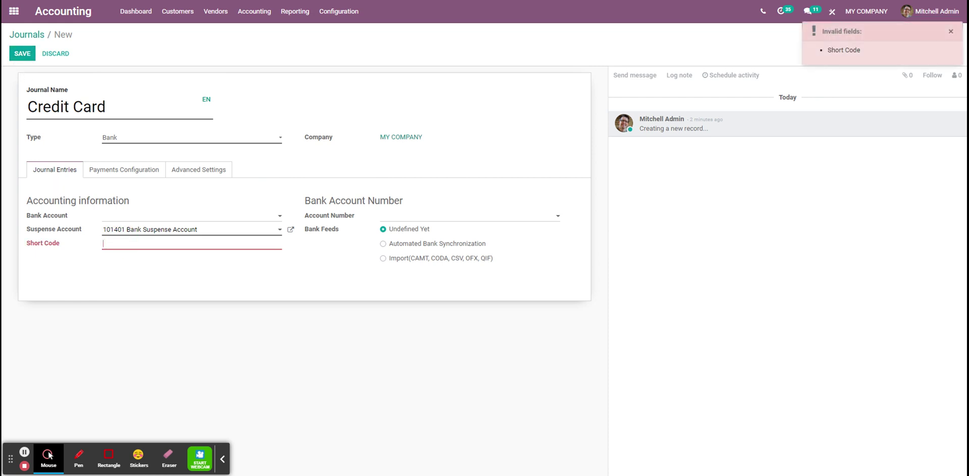
left_click(22, 55)
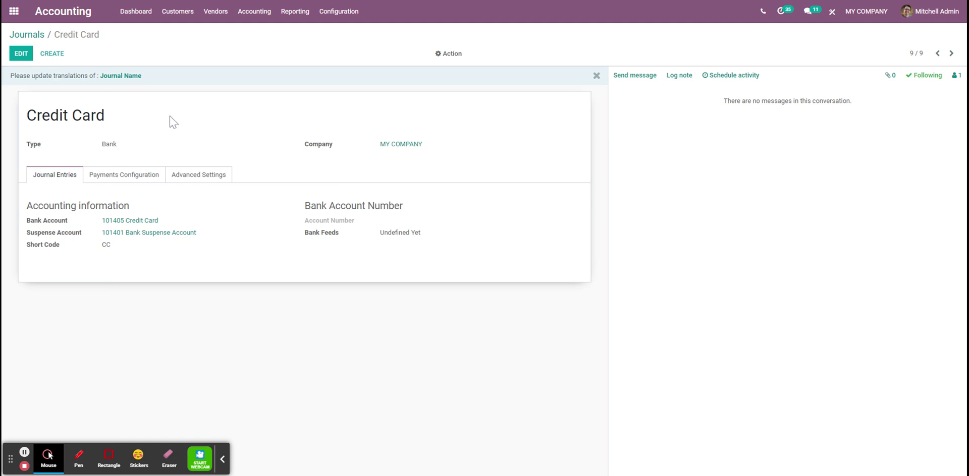
On the Credit Card journal's payment settings, set Outstanding Receipts and Outstanding Payments to 101405 Credit Card
left_click(137, 179)
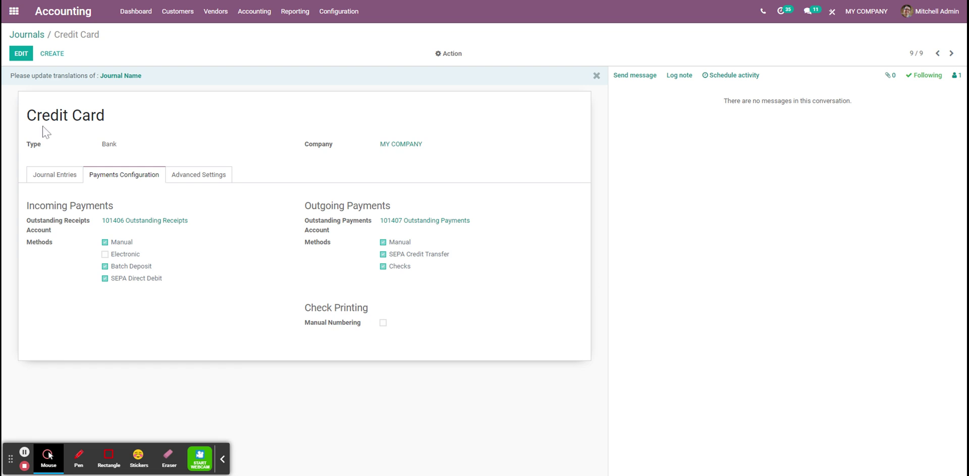
left_click(50, 177)
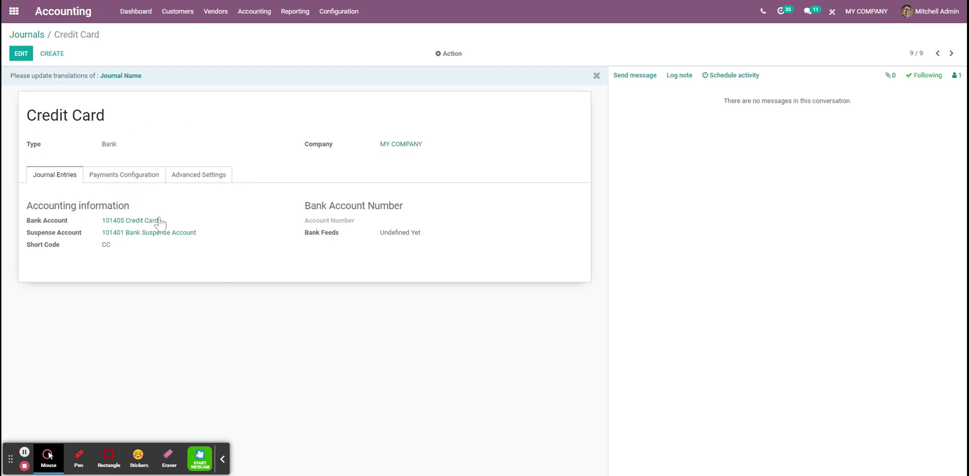
left_click(126, 175)
left_click(22, 53)
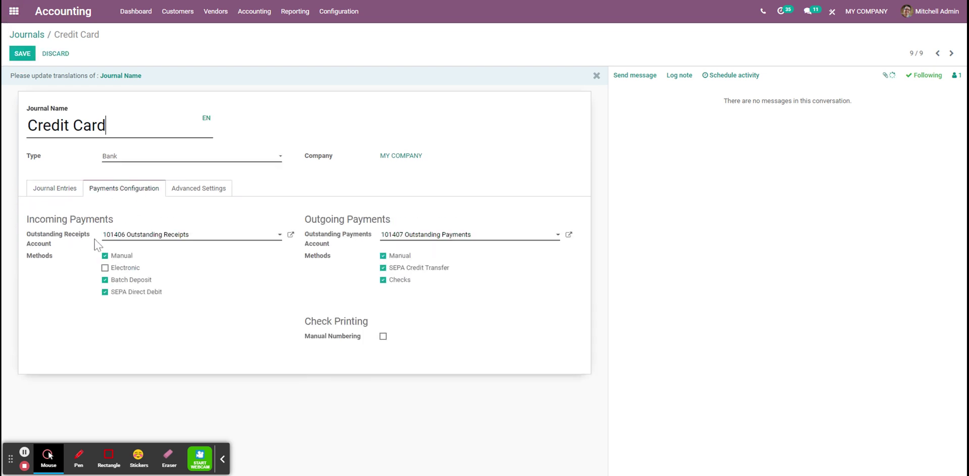
left_click(202, 241)
type("101405")
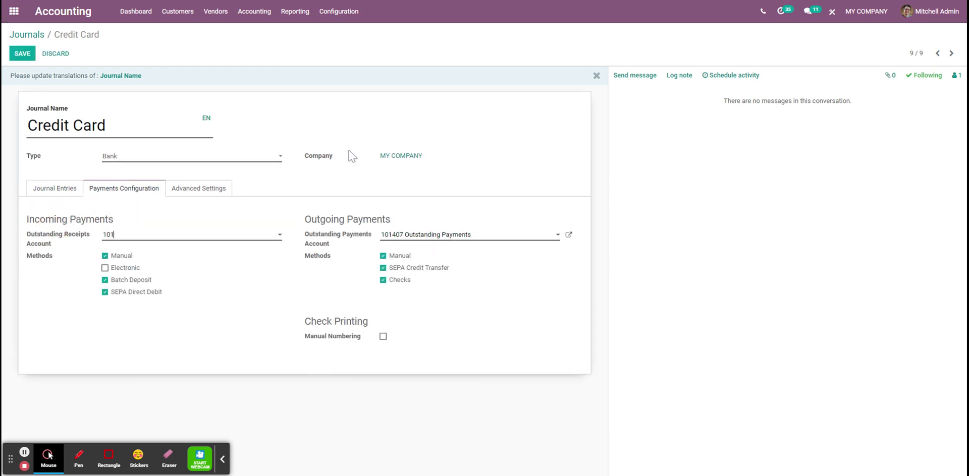
left_click(172, 250)
left_click(464, 234)
type("10")
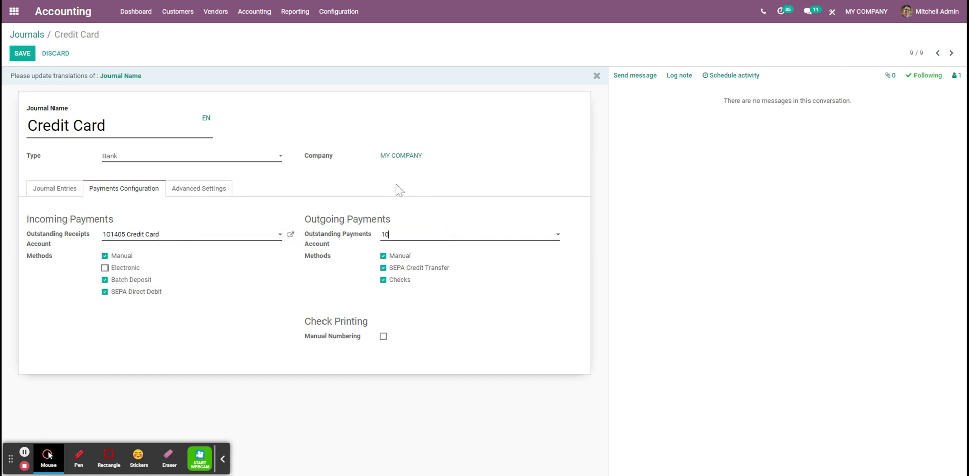
type("1405")
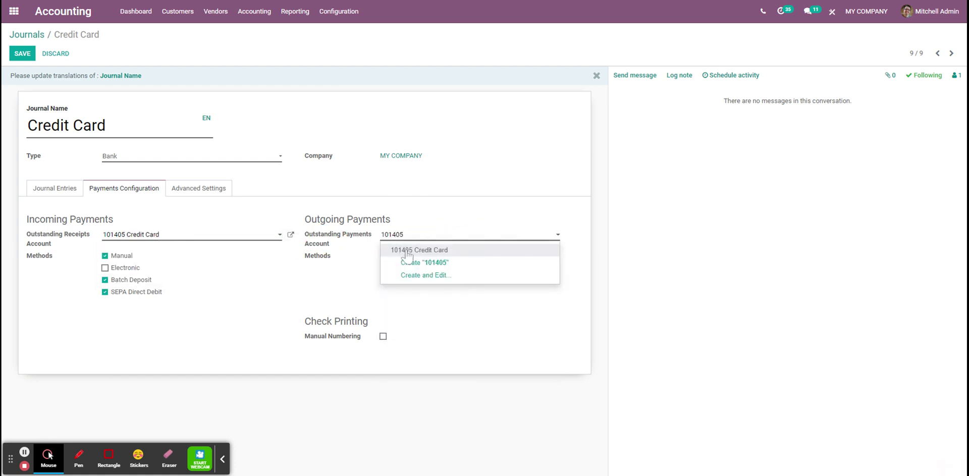
left_click(401, 250)
left_click(23, 53)
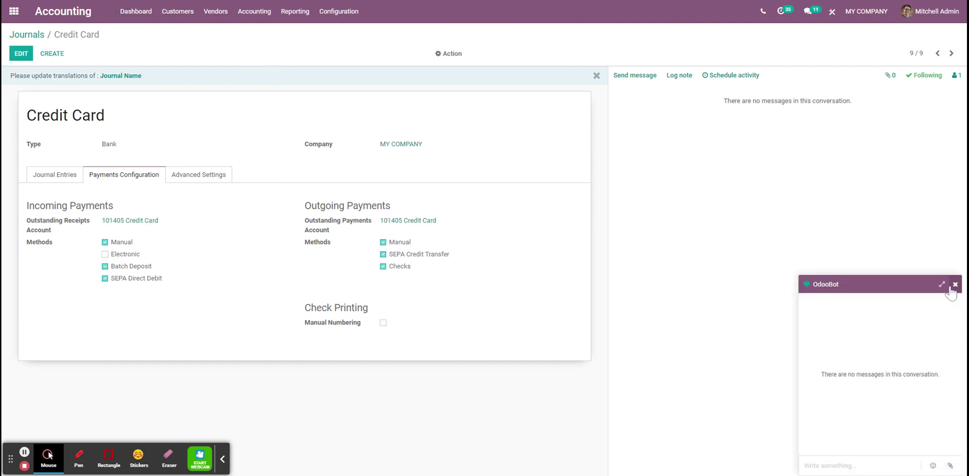
left_click(955, 284)
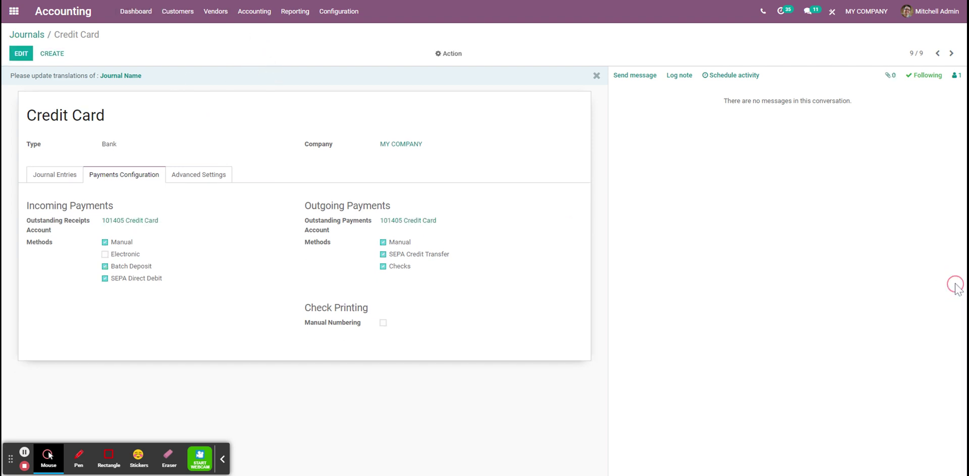
Register payment of the selected AMAZON and IKEA vendor bills using the Credit Card journal
left_click(132, 12)
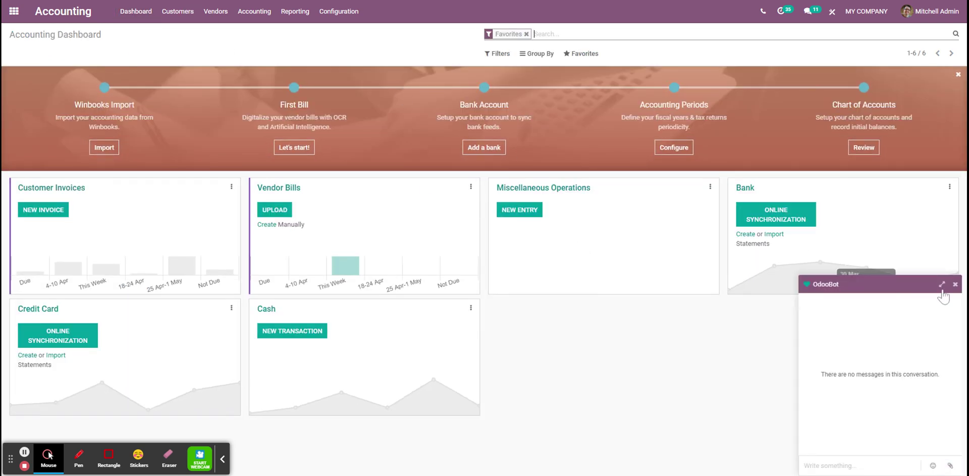
left_click(949, 281)
left_click(216, 11)
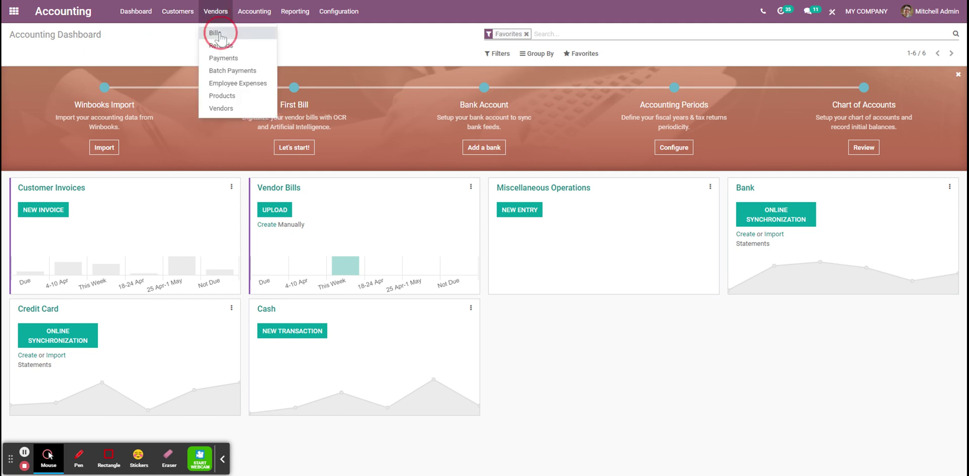
left_click(217, 30)
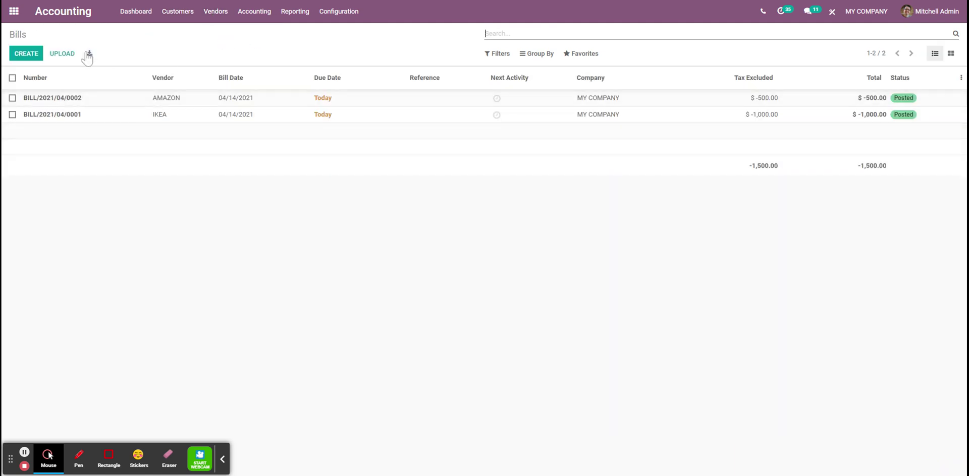
left_click(13, 79)
left_click(178, 53)
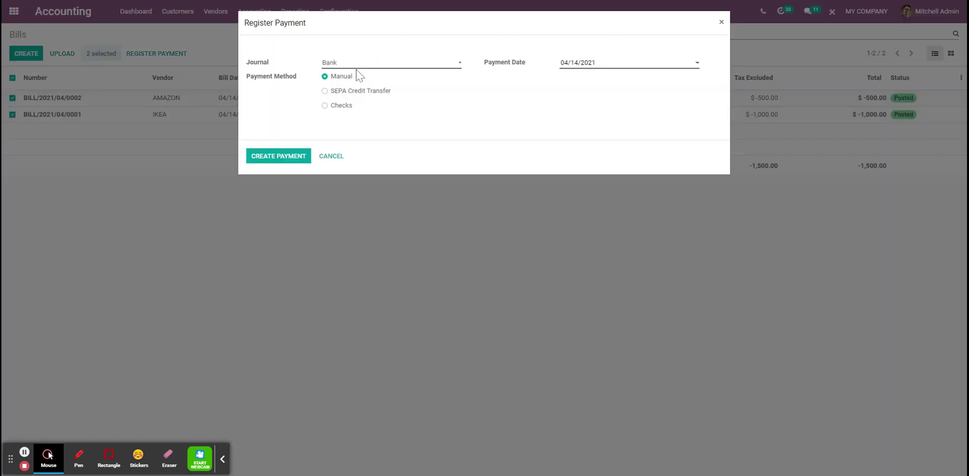
left_click(347, 87)
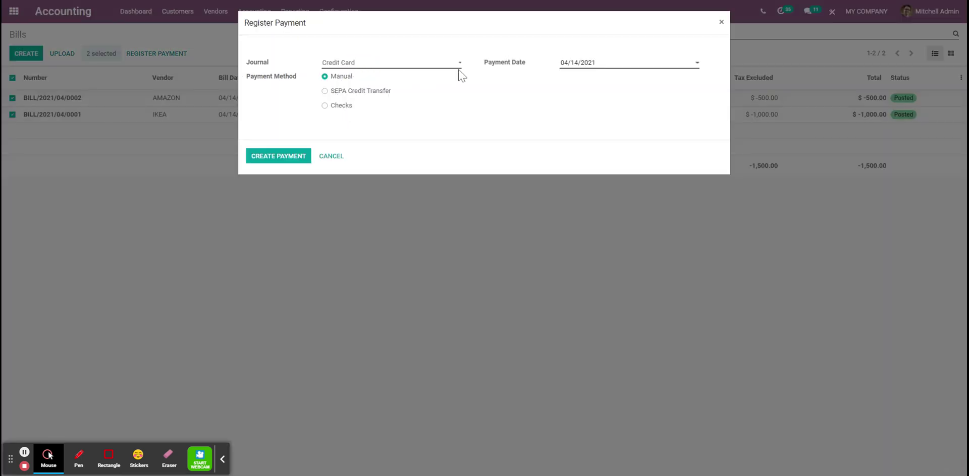
left_click(294, 159)
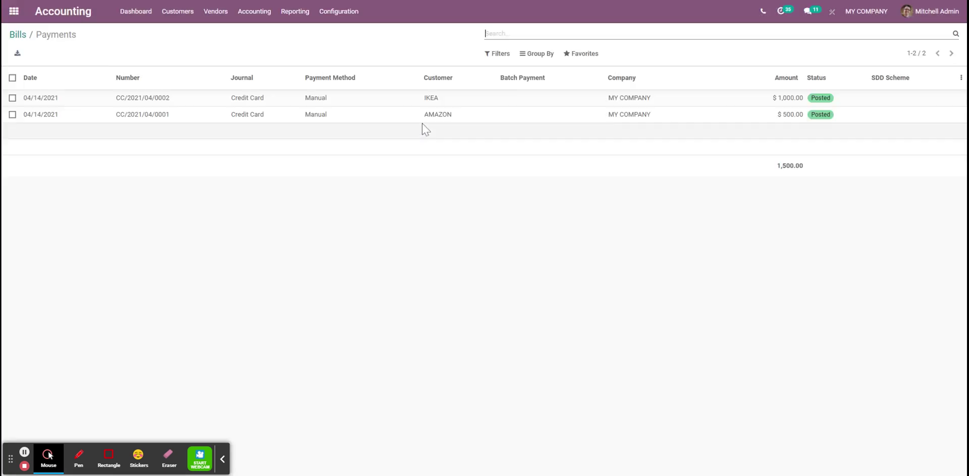
left_click(552, 97)
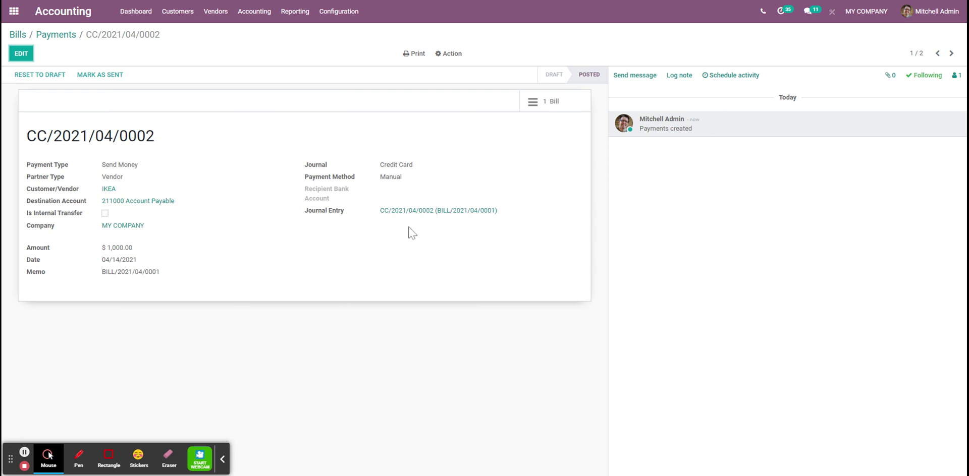
Confirm via the IKEA bill's Payment Info that it was paid by credit card, then return to the dashboard
left_click(540, 107)
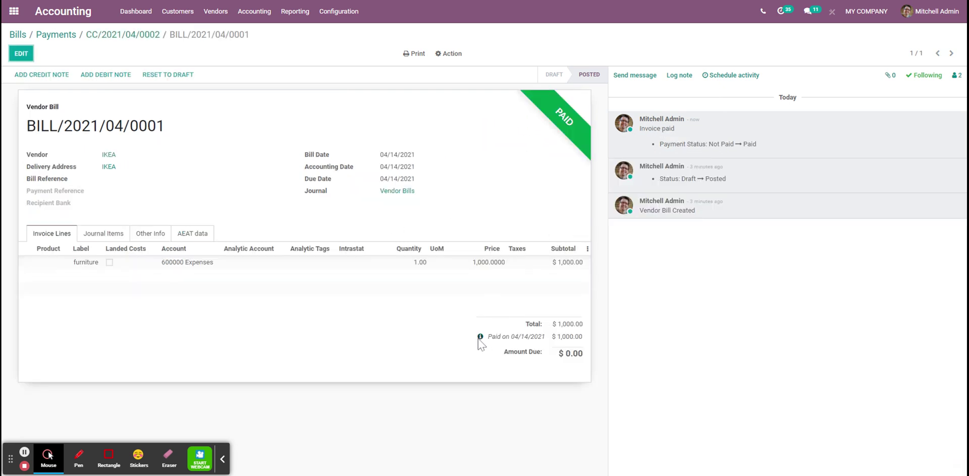
left_click(480, 337)
left_click(369, 353)
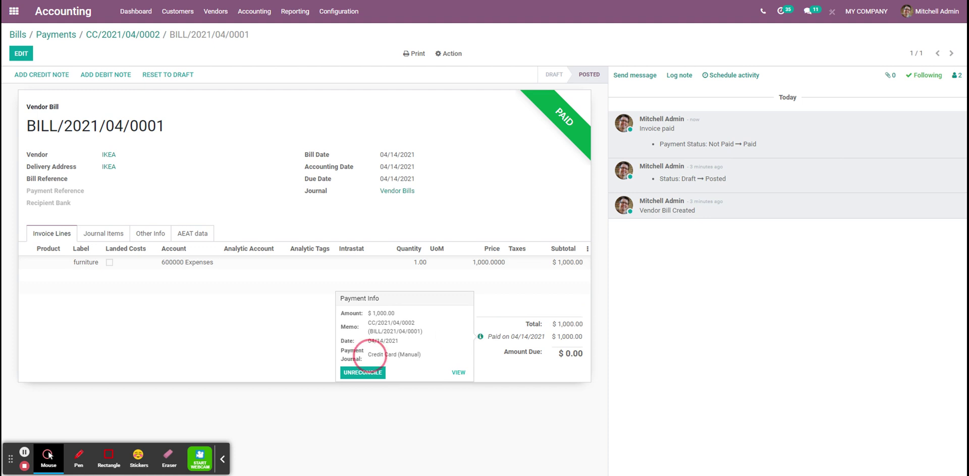
left_click(448, 358)
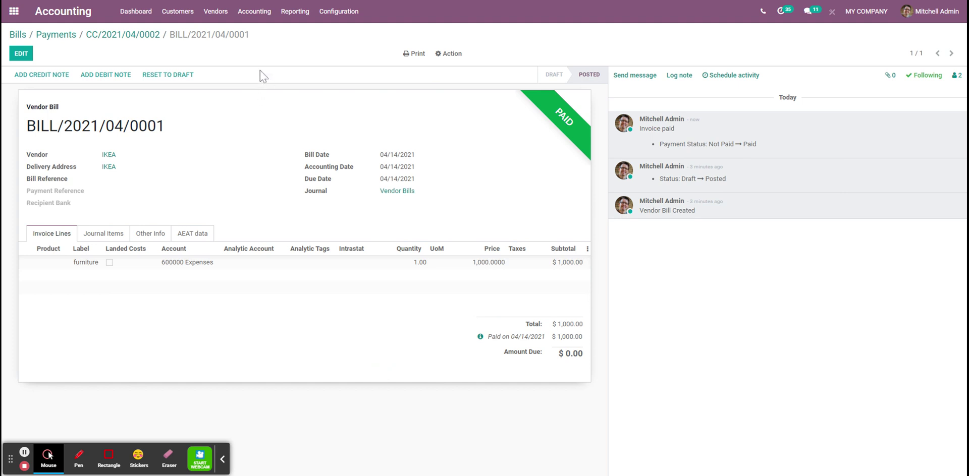
left_click(134, 23)
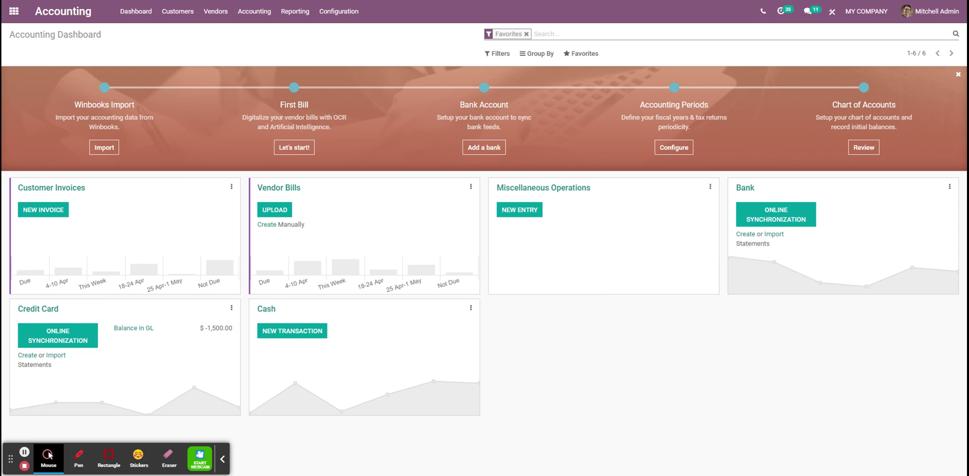
Start a new bank statement 'Statement 1' with a 'credit card transfer' line of -1,500.00
left_click(745, 234)
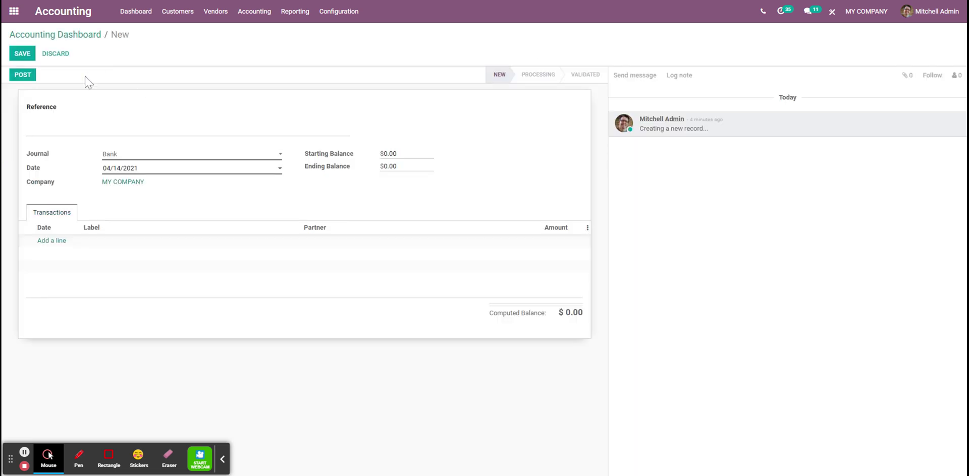
type("Statement 1")
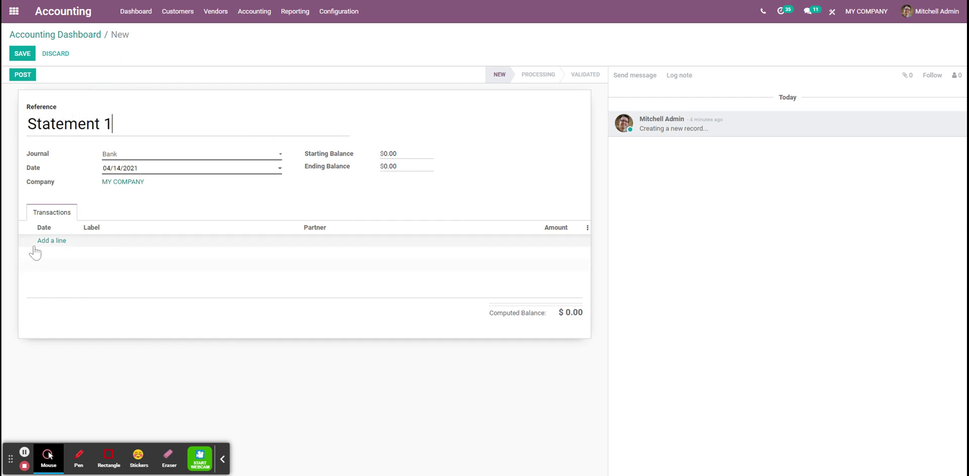
left_click(99, 241)
type("credi")
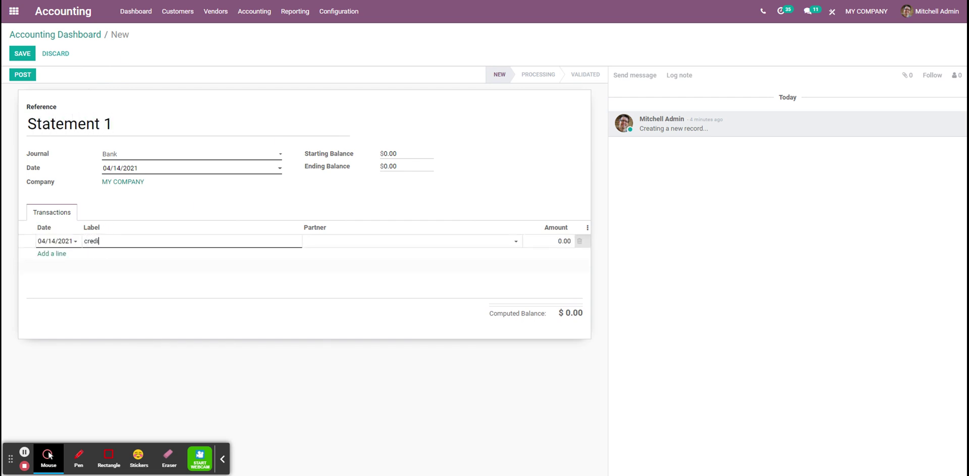
type("t card transfer")
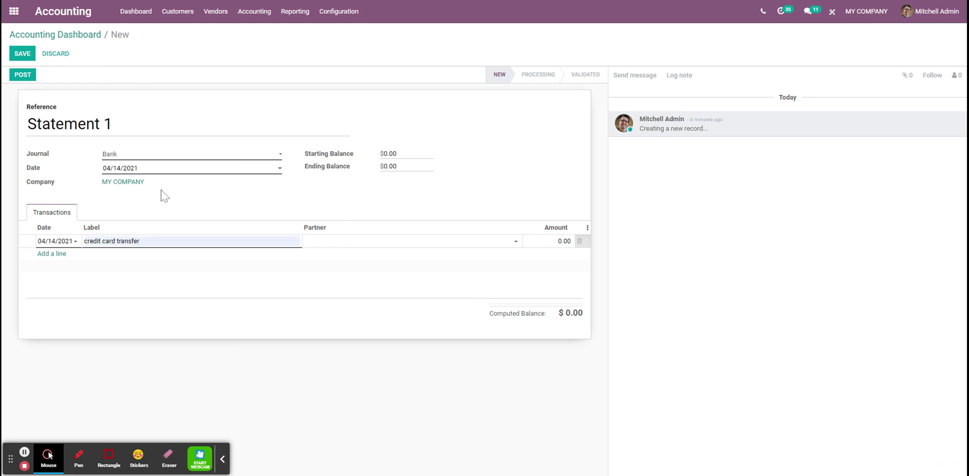
key("Tab")
key("Tab")
type("-1,500")
left_click(511, 186)
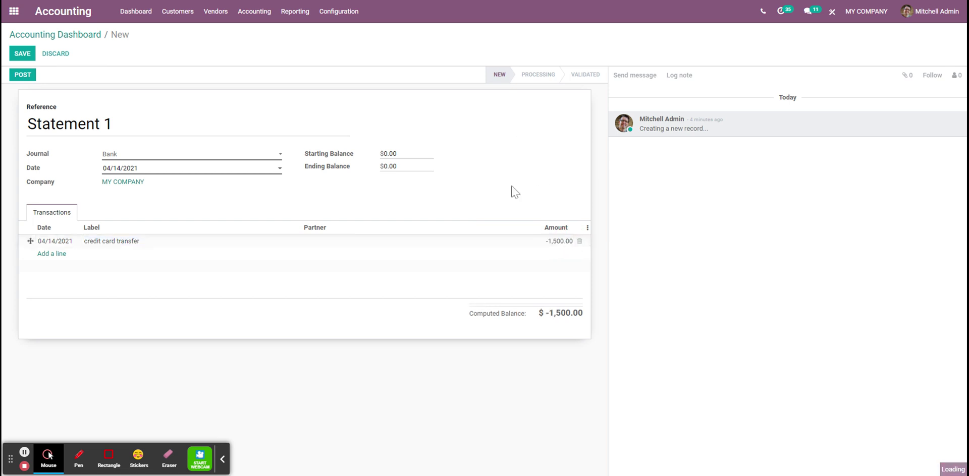
Set the statement's ending balance to -1,500.00, then save and post it
left_click(418, 166)
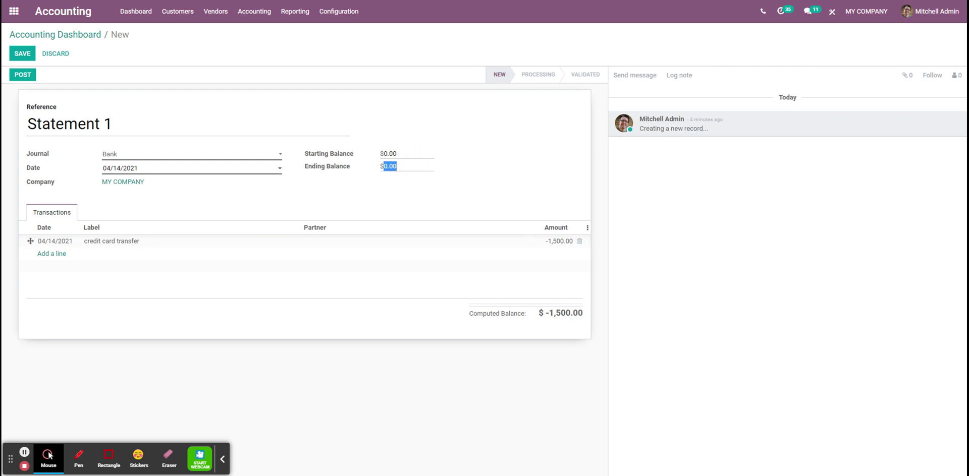
type("-15")
left_click(22, 53)
left_click(23, 78)
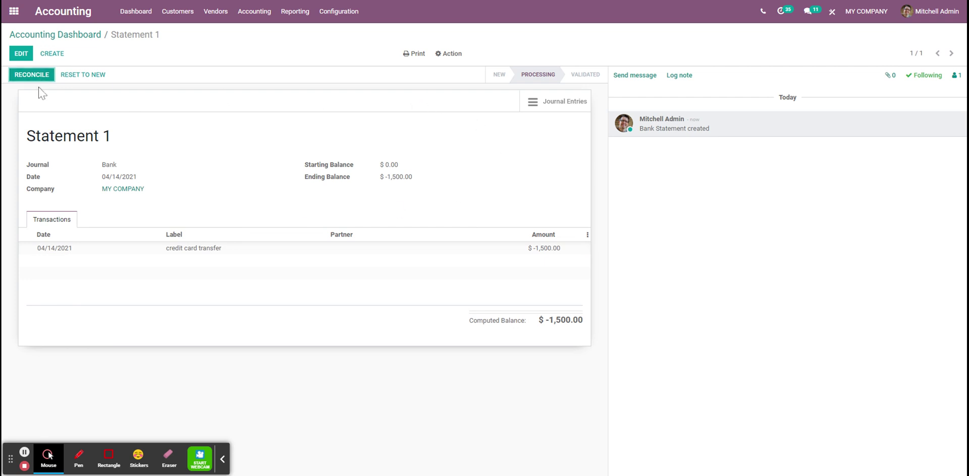
In the reconciliation, set the credit card transfer's counterpart account to 101405 Credit Card
left_click(31, 75)
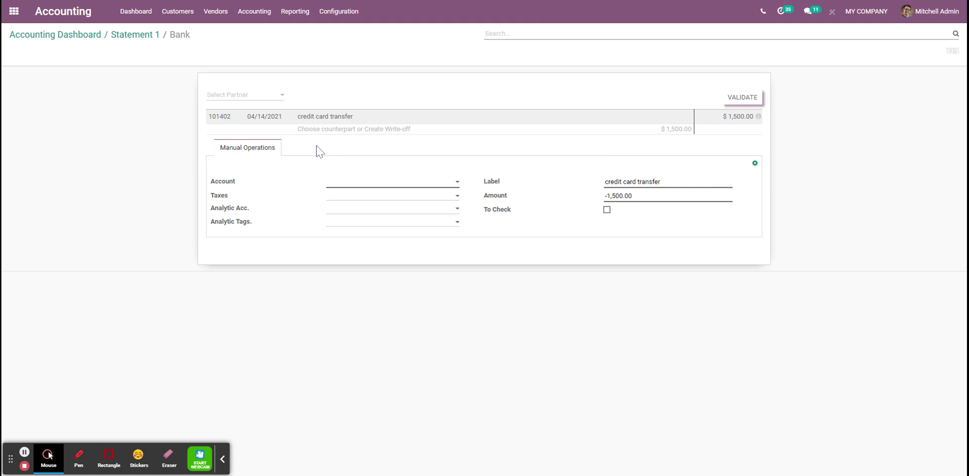
left_click(368, 180)
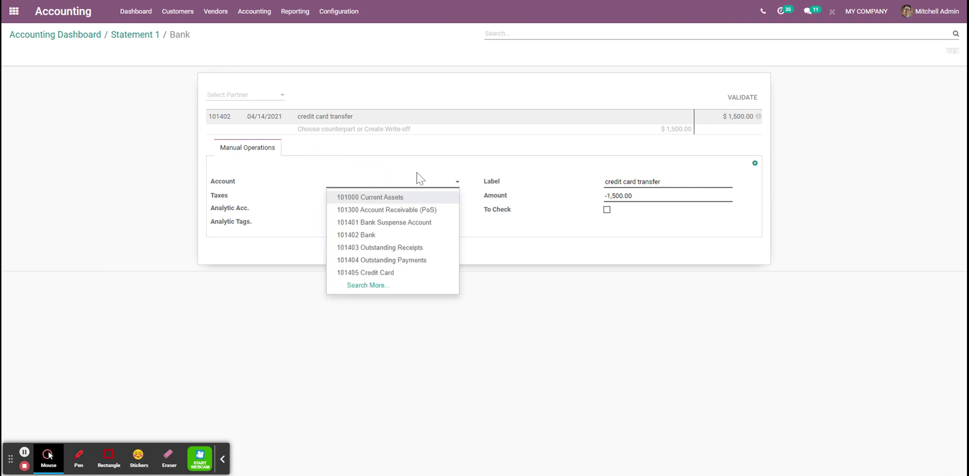
type("101405")
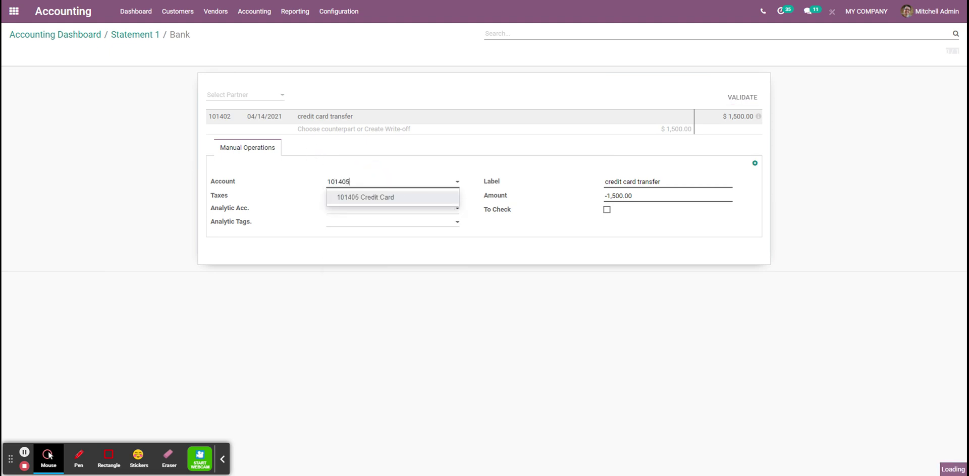
left_click(391, 198)
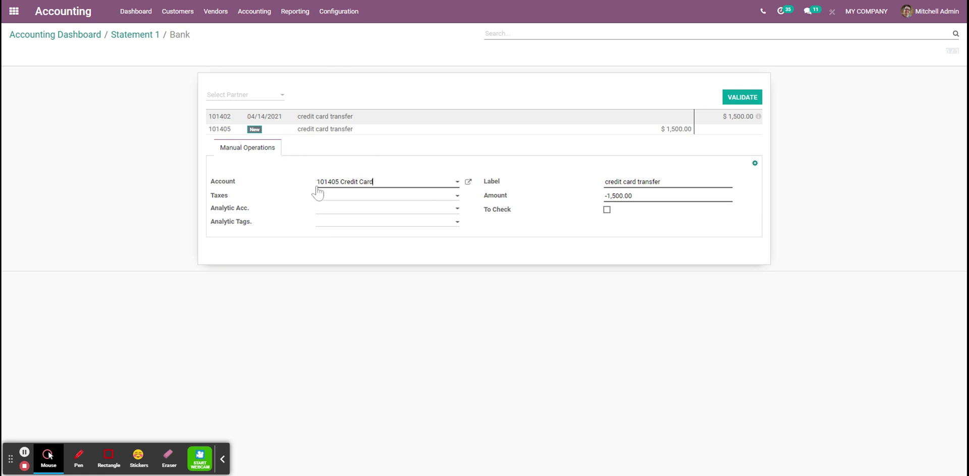
left_click(337, 12)
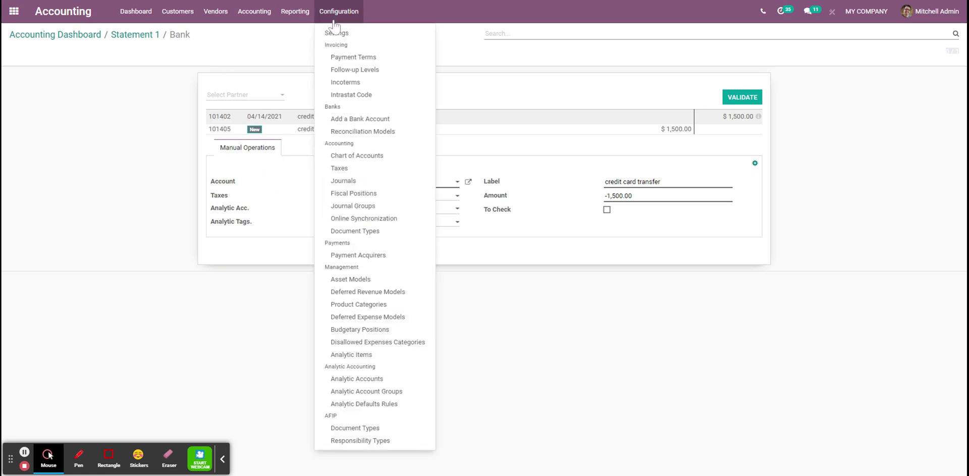
Create and save a 'Credit Card' reconciliation model for the Bank journal with counterpart account 101405
left_click(359, 135)
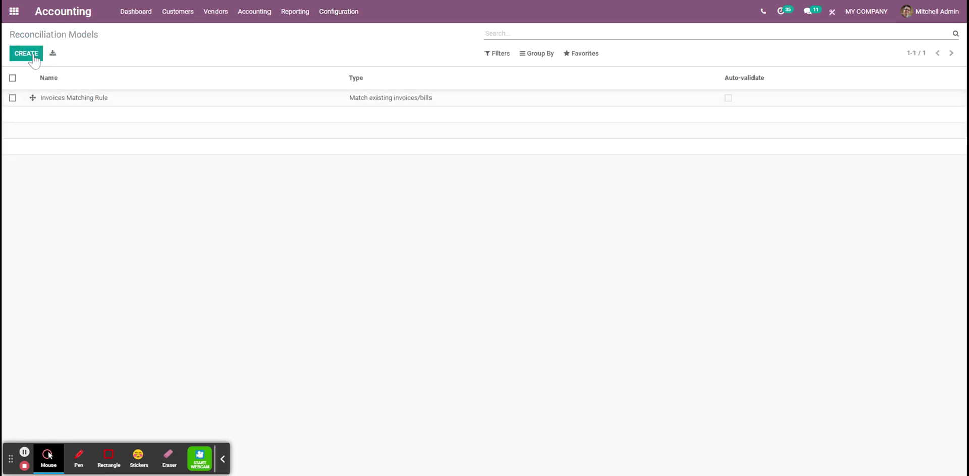
left_click(32, 57)
type("Credit Card")
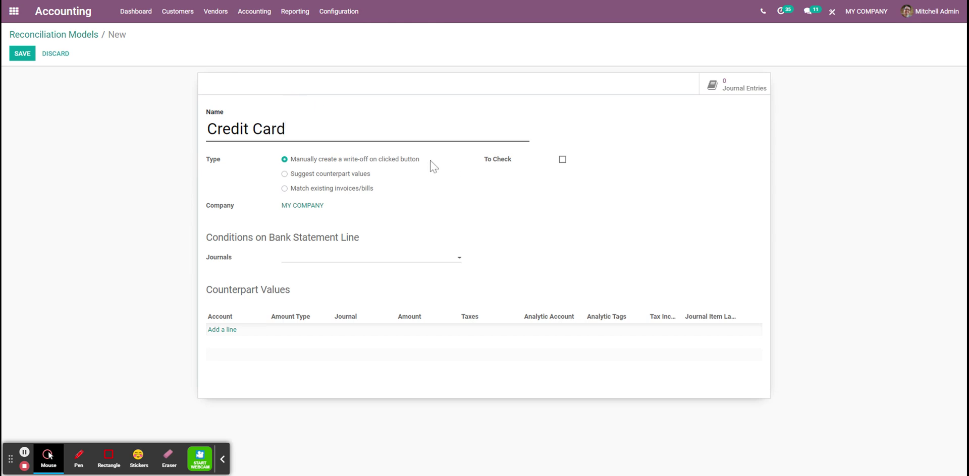
left_click(302, 271)
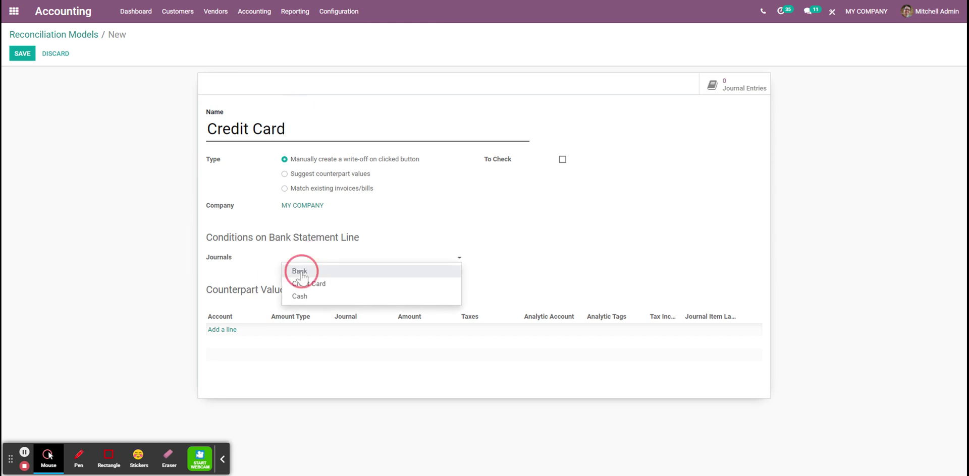
left_click(225, 331)
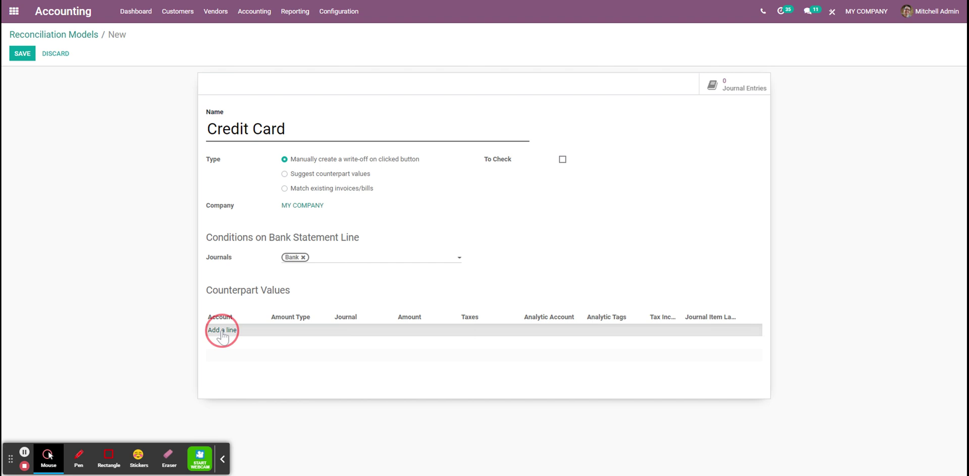
type("101405")
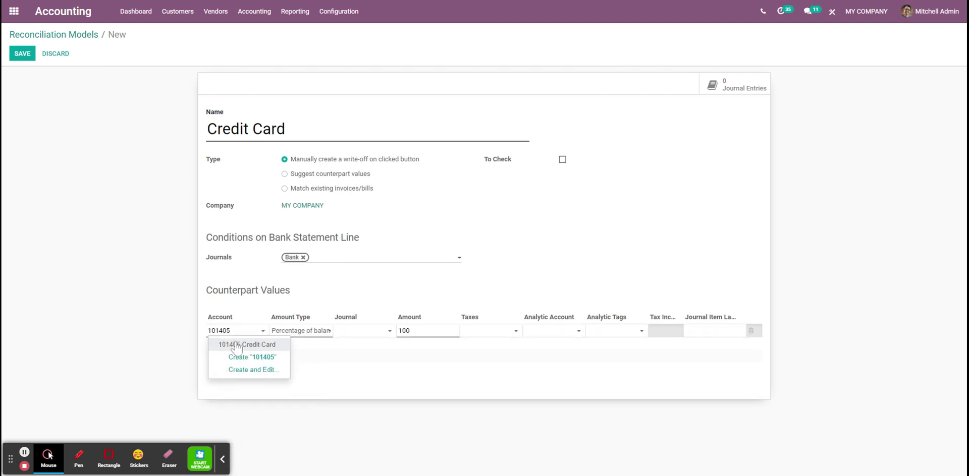
left_click(237, 345)
left_click(23, 54)
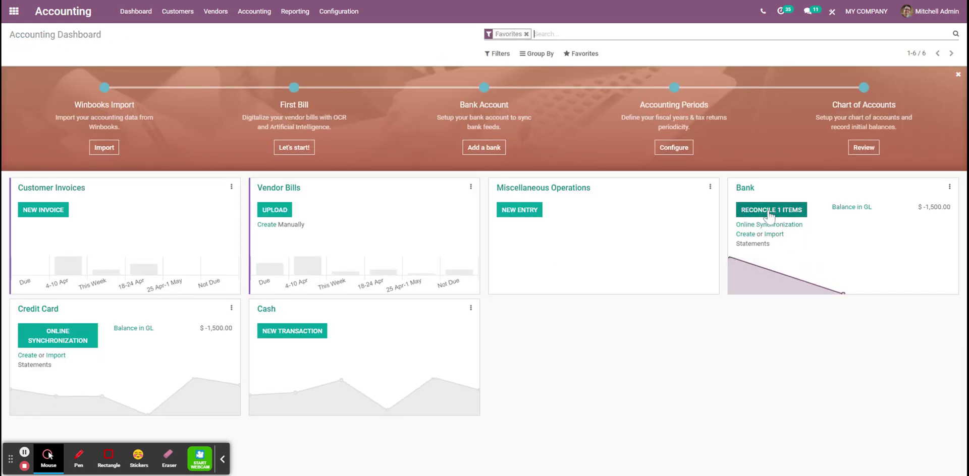
Reconcile the pending Bank item with the Credit Card model and validate it
left_click(787, 208)
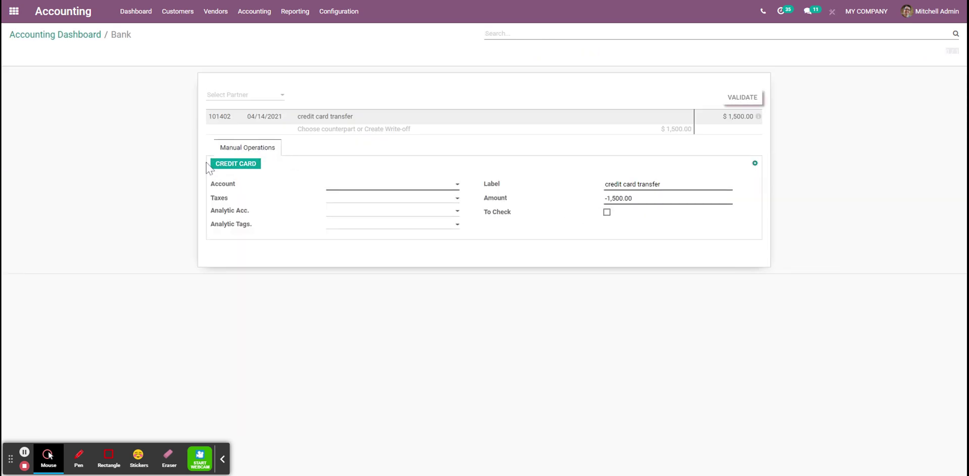
left_click(240, 167)
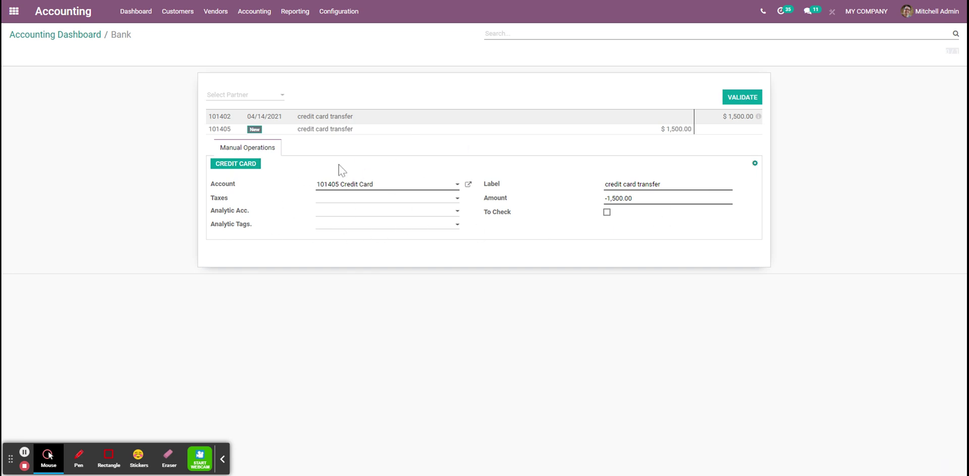
left_click(743, 97)
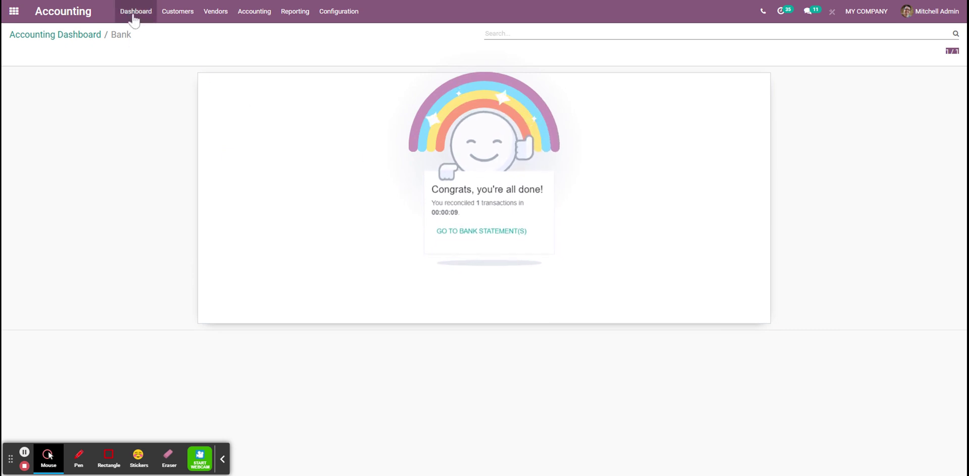
left_click(177, 11)
Add the Payment Status column to Vendor Bills to confirm AMAZON and IKEA are Paid, then return to the dashboard
left_click(215, 11)
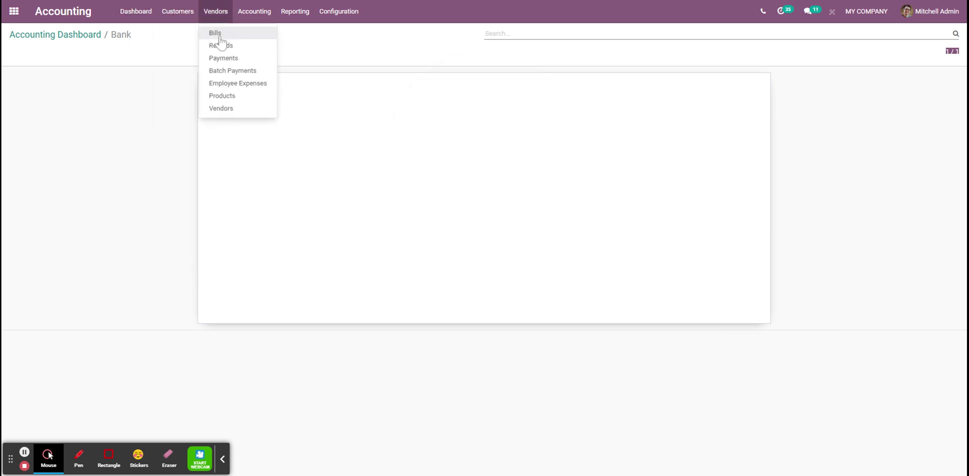
left_click(220, 33)
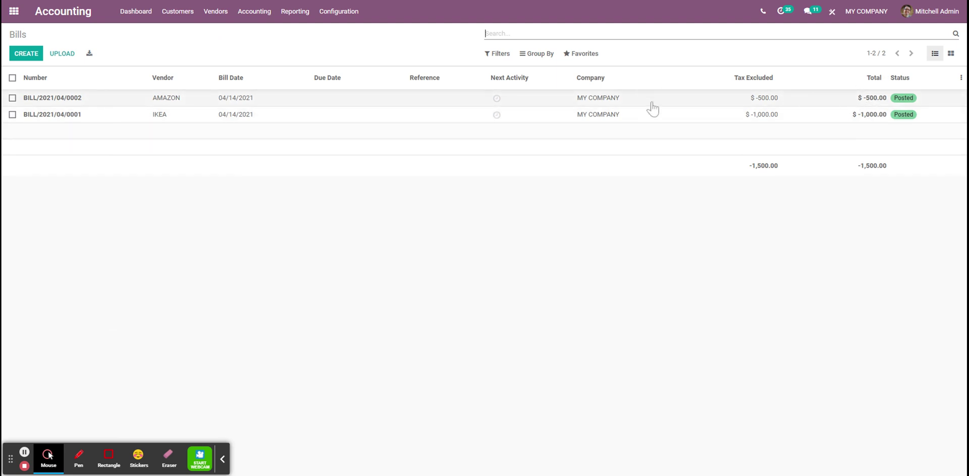
left_click(960, 79)
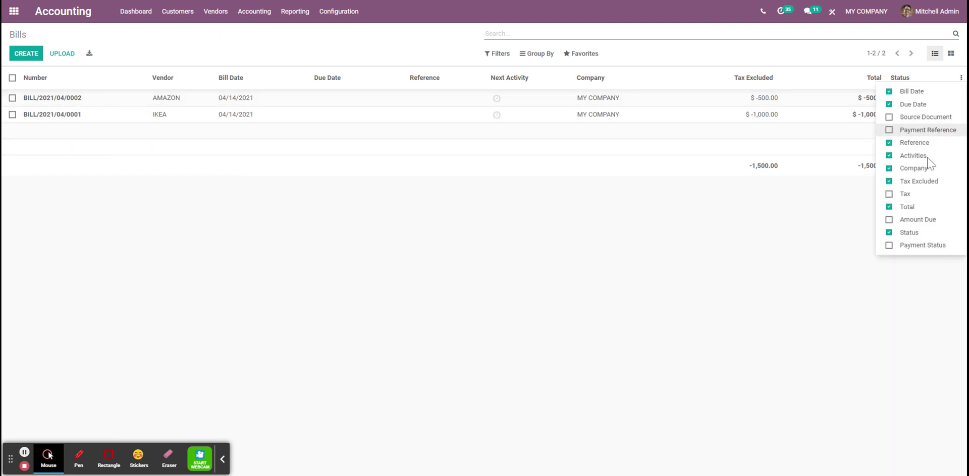
left_click(906, 245)
left_click(815, 182)
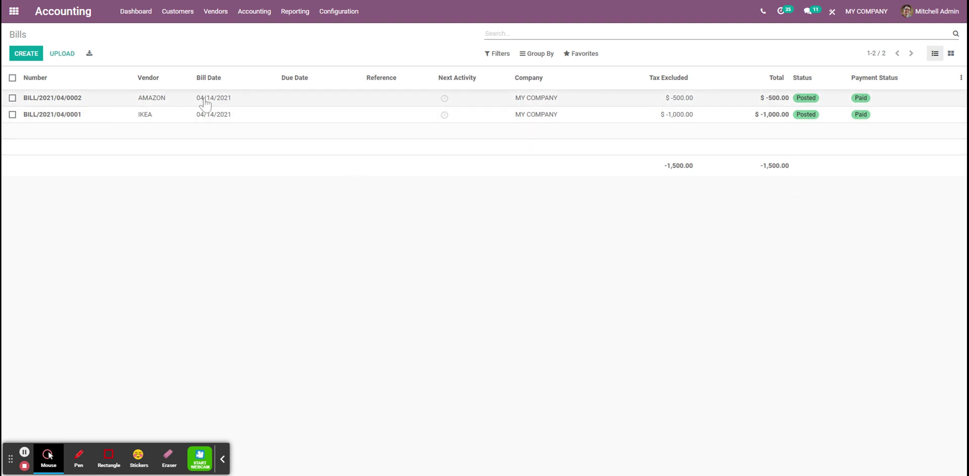
left_click(135, 11)
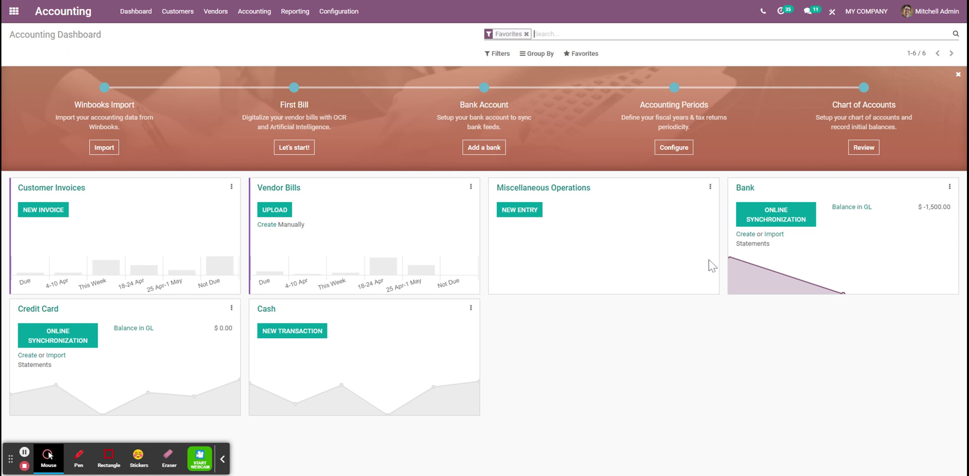
left_click(255, 19)
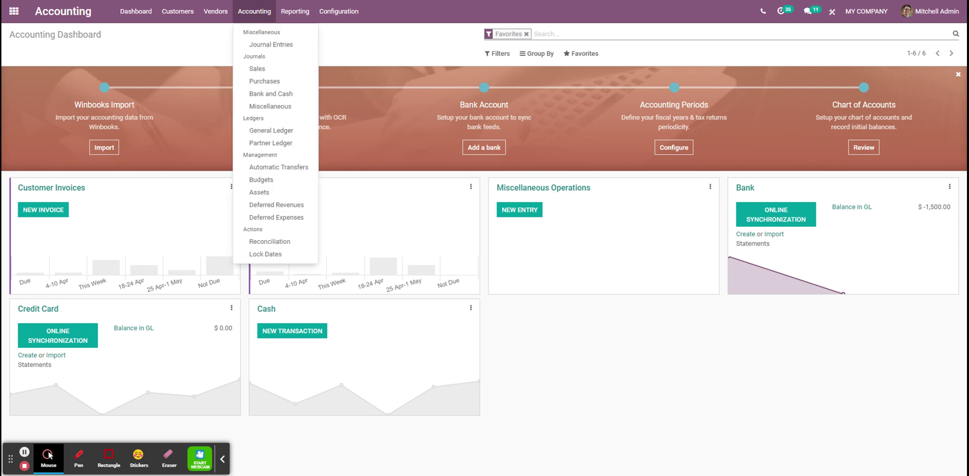
In the General Ledger, select all three 101405 Credit Card lines and reconcile them together
left_click(262, 132)
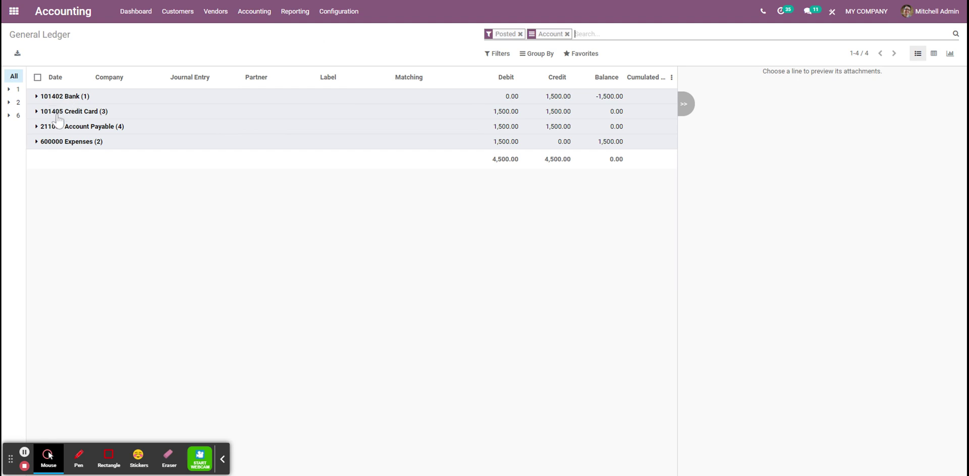
left_click(57, 116)
left_click(37, 77)
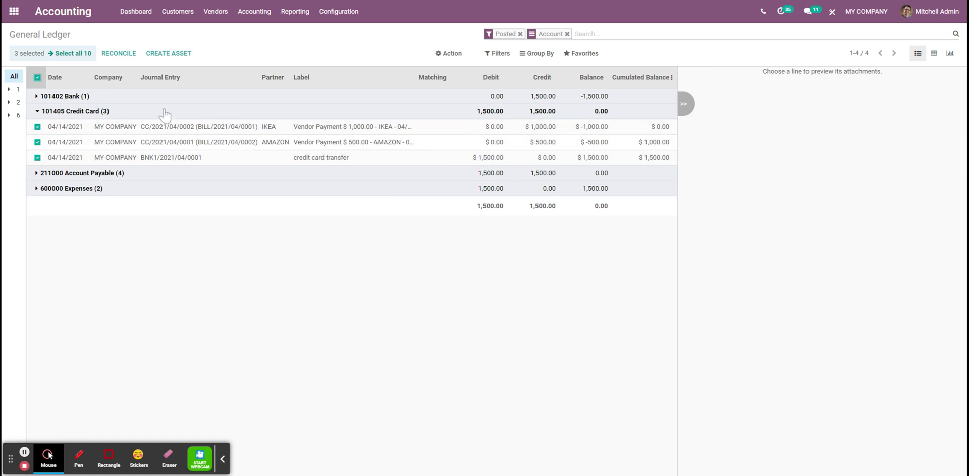
left_click(122, 55)
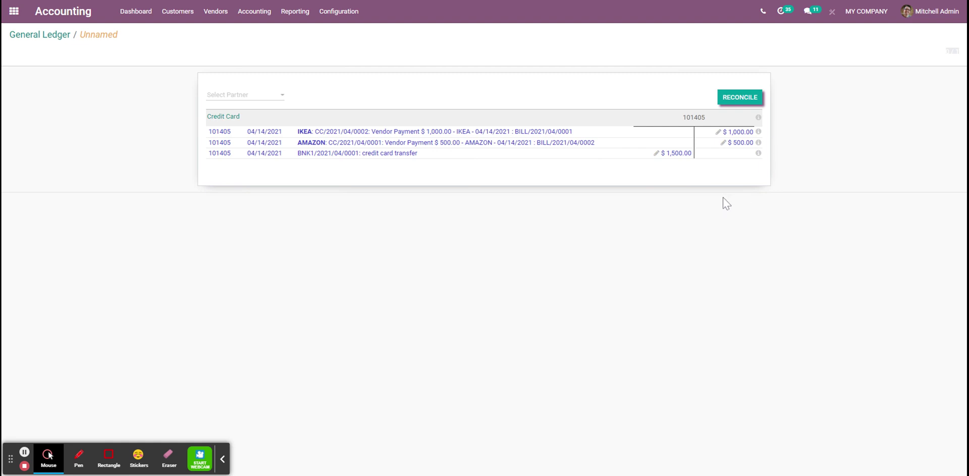
left_click(740, 97)
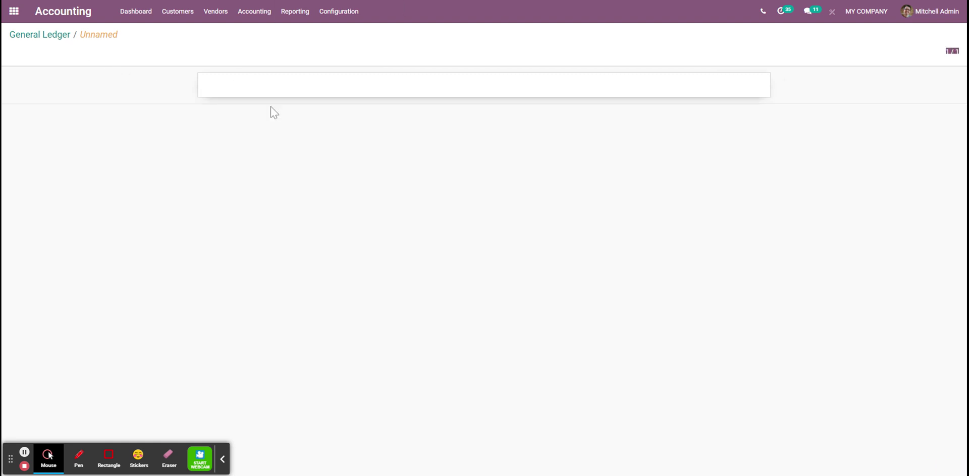
left_click(43, 35)
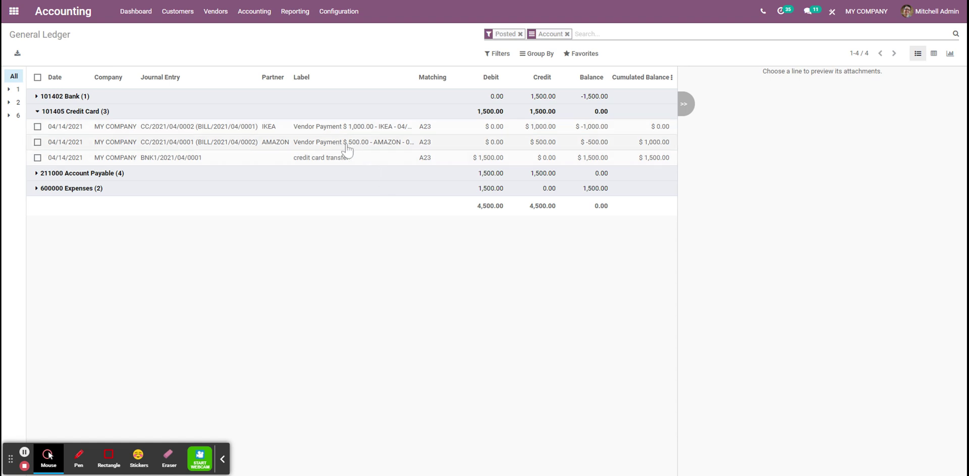
Open IKEA vendor payment CC/2021/04/0002 and go to its linked Statement 1
left_click(189, 18)
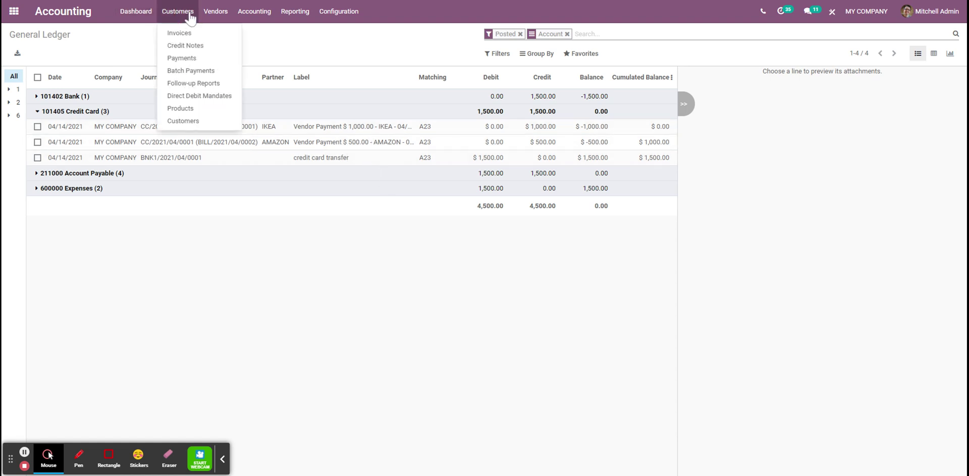
left_click(216, 11)
left_click(221, 60)
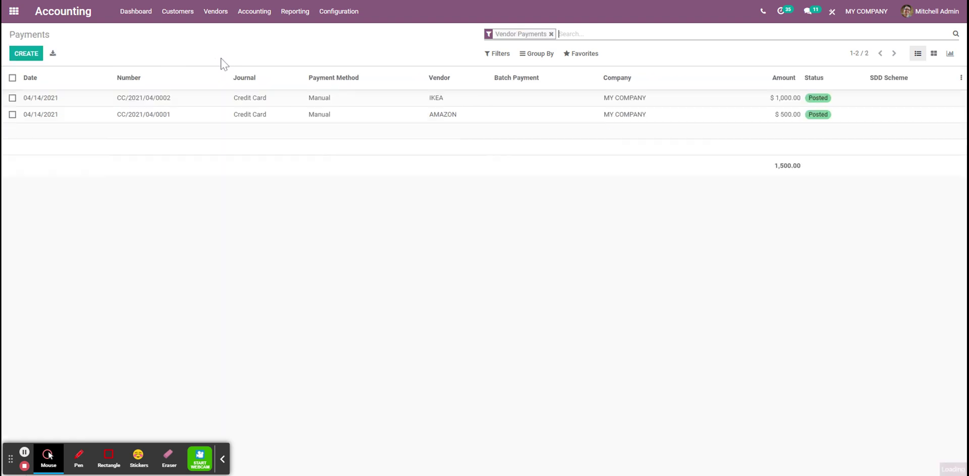
left_click(187, 100)
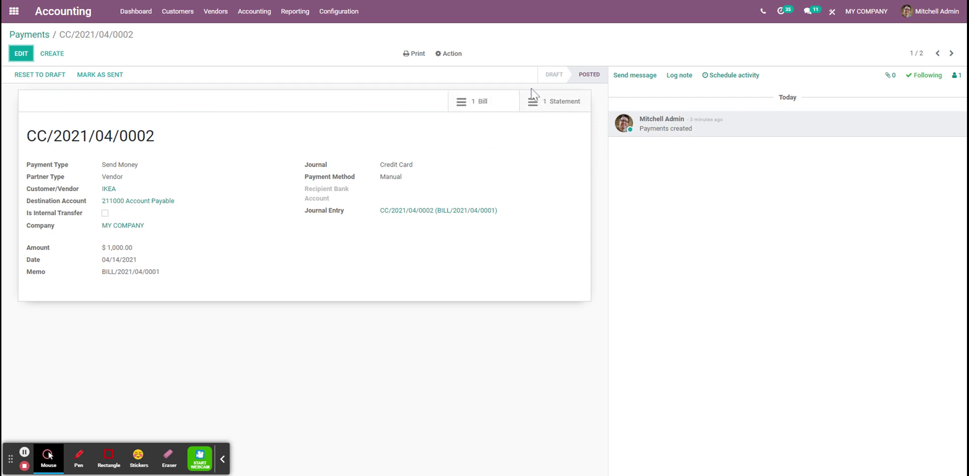
left_click(559, 107)
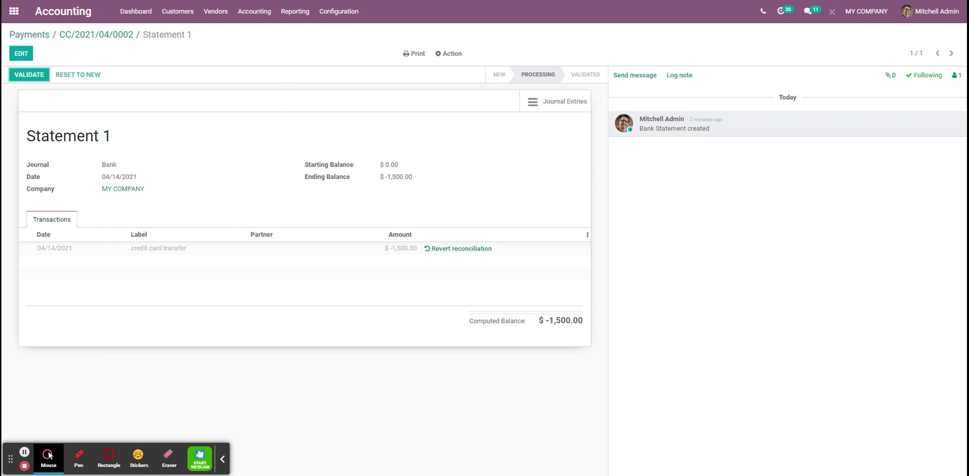
Open the Credit Card journal for editing and show its payment account settings
left_click(337, 20)
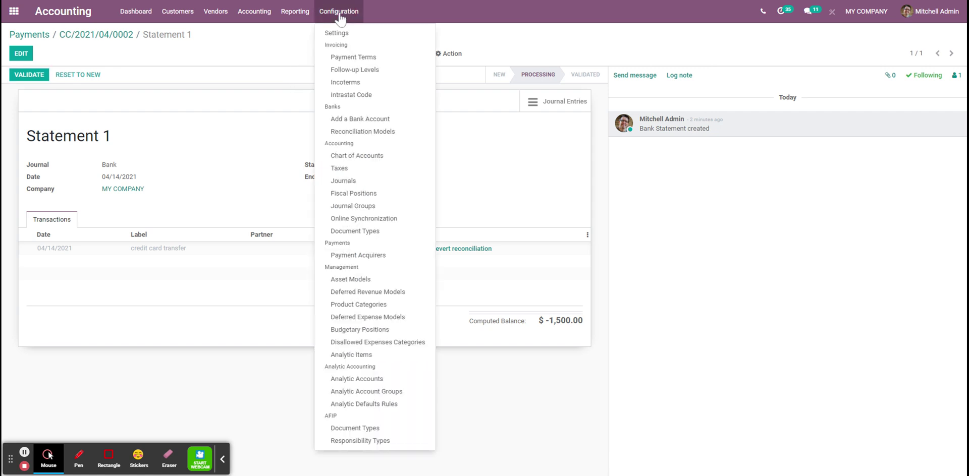
left_click(350, 183)
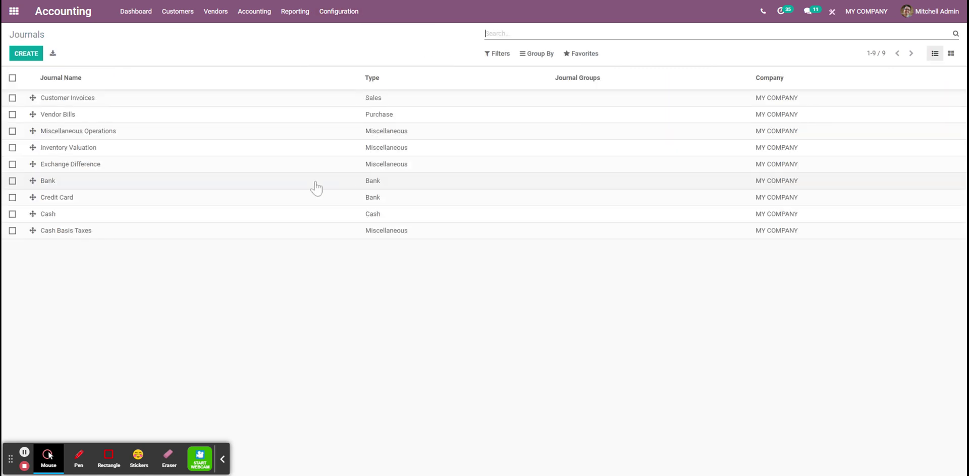
left_click(70, 197)
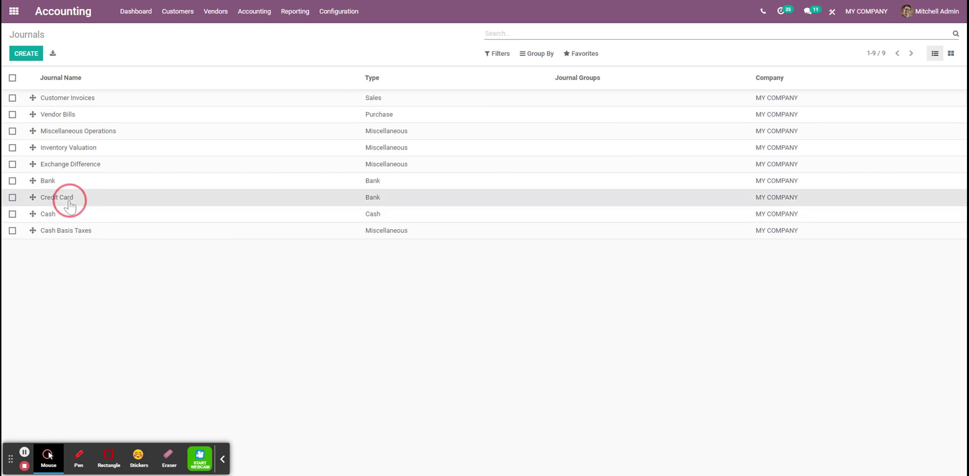
left_click(22, 53)
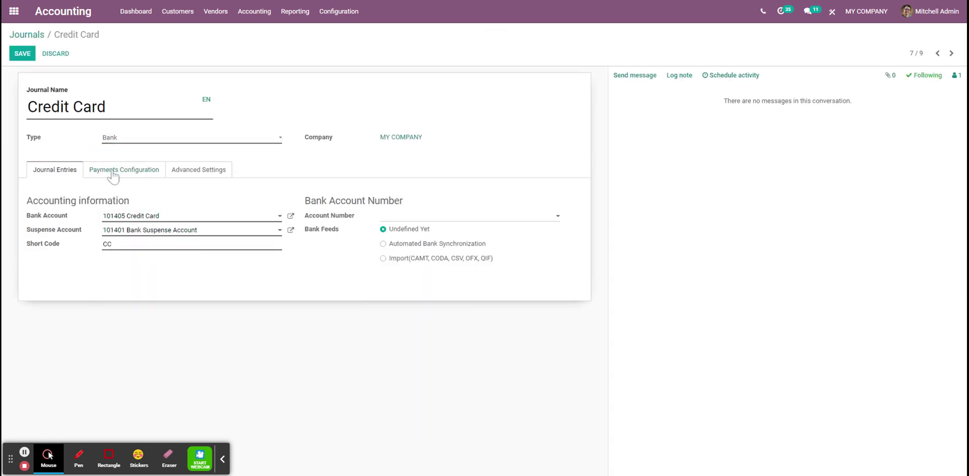
left_click(122, 170)
Set outstanding receipts to 101406 and outstanding payments to 101407, then save the journal
left_click(134, 215)
type("o")
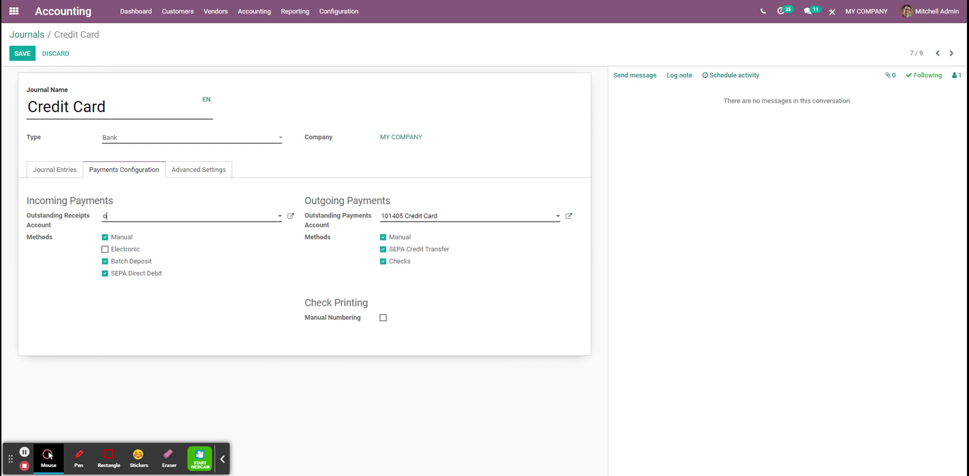
type("utstan")
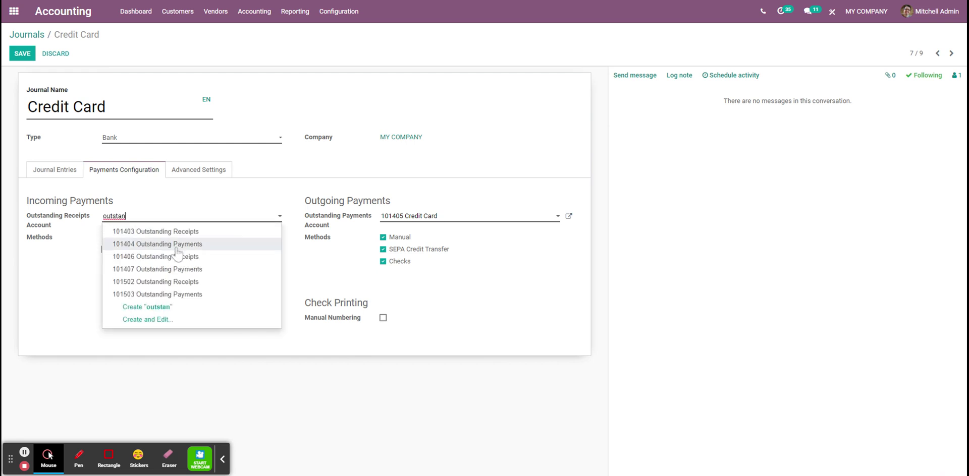
left_click(172, 269)
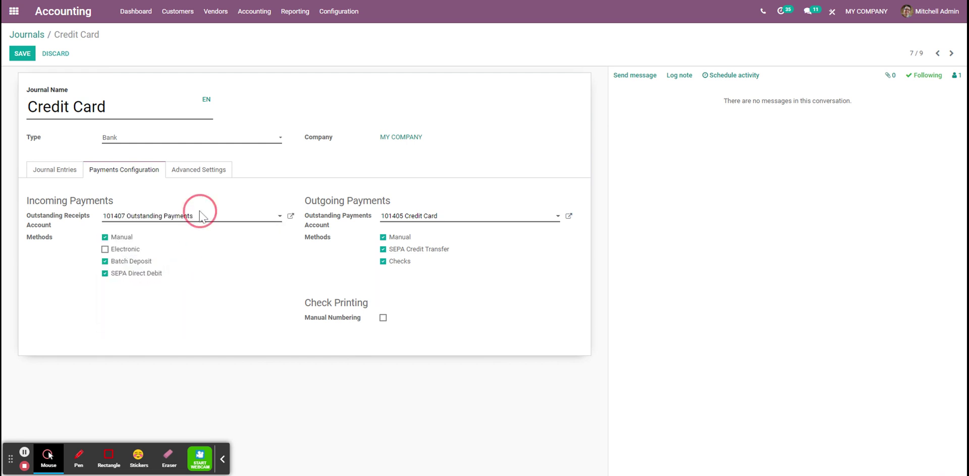
left_click_drag(201, 217, 32, 206)
type("recei")
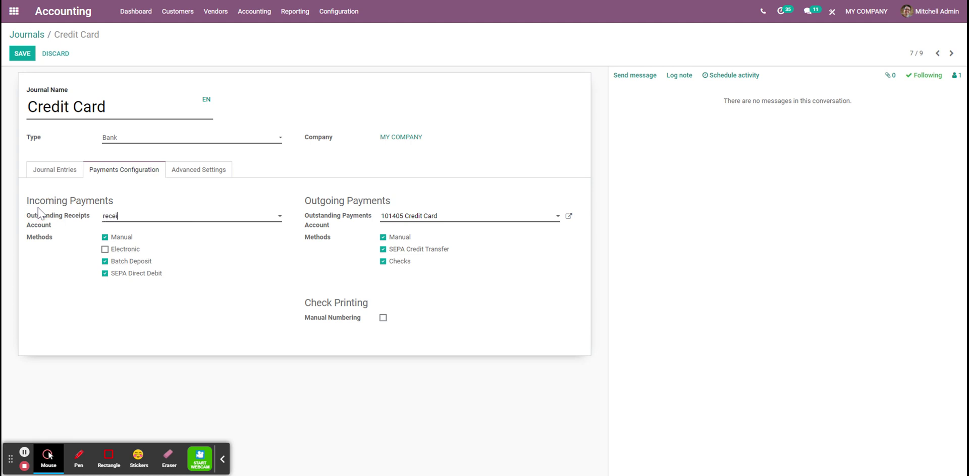
type("pts")
left_click(152, 254)
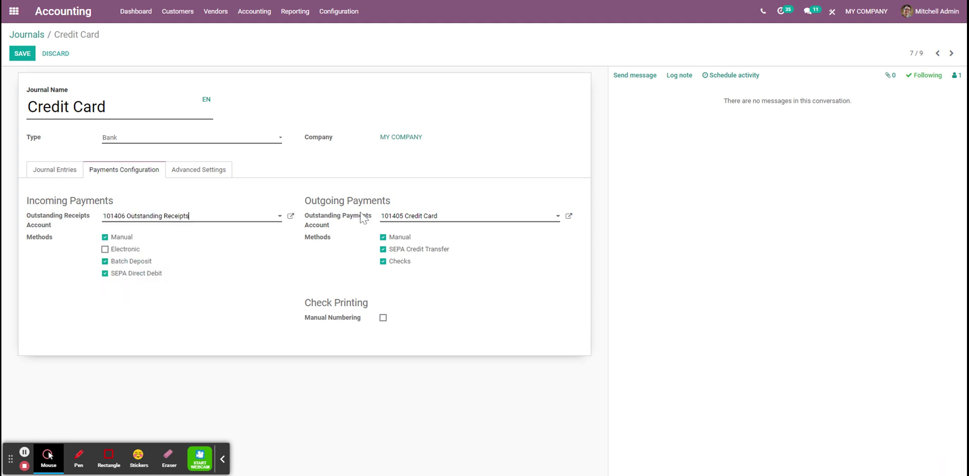
left_click_drag(448, 223, 255, 208)
type("payments")
left_click(419, 245)
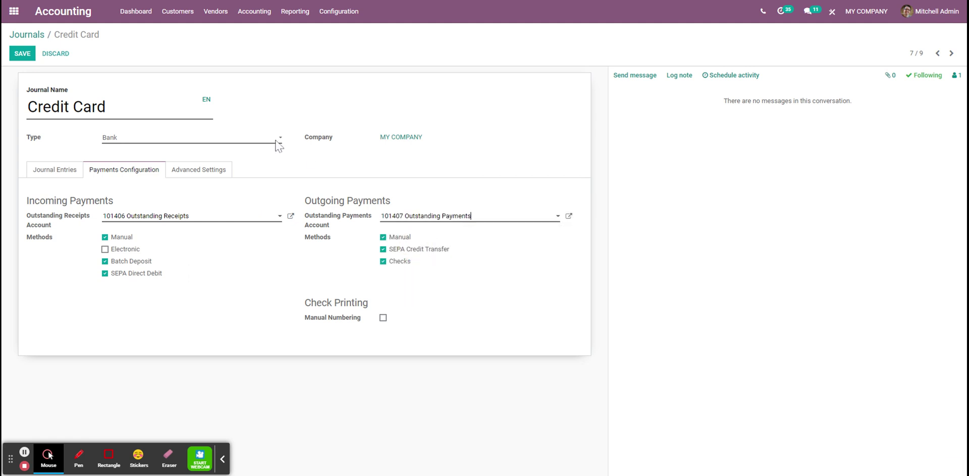
left_click(34, 56)
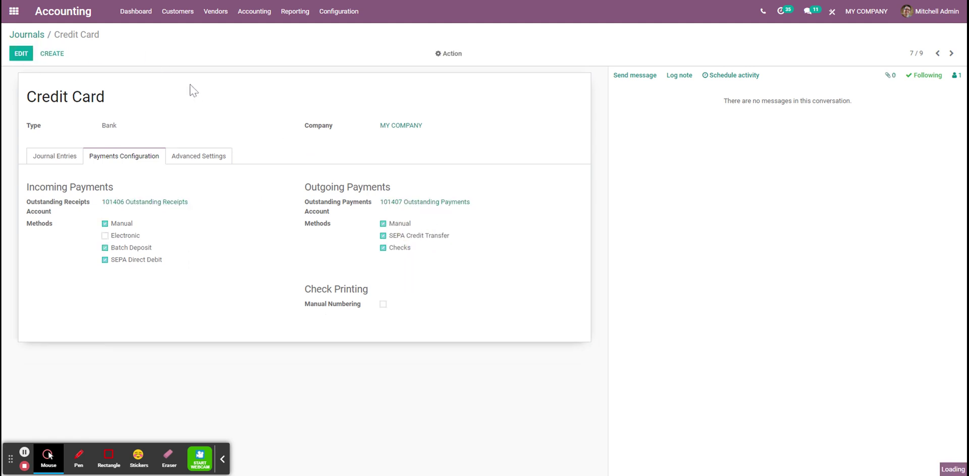
Create a draft AMAZON bill with a 'books' line at 500, no tax, and save it
left_click(214, 11)
left_click(218, 31)
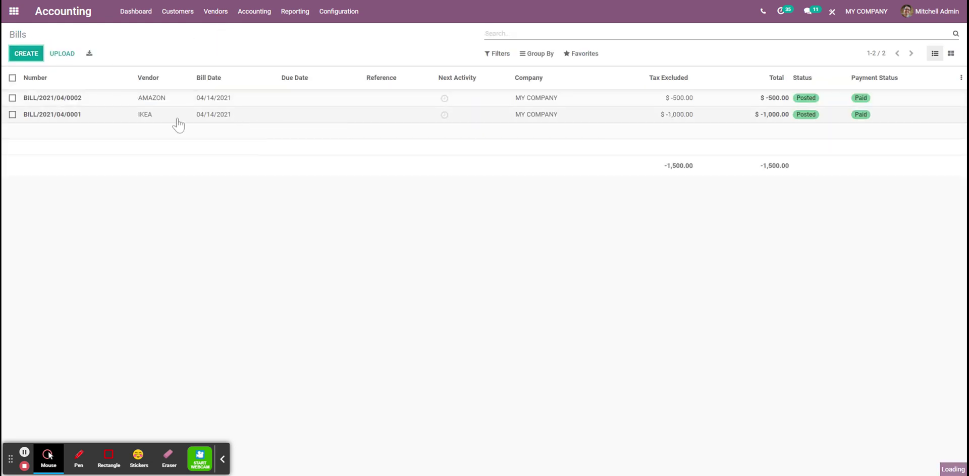
key("Return")
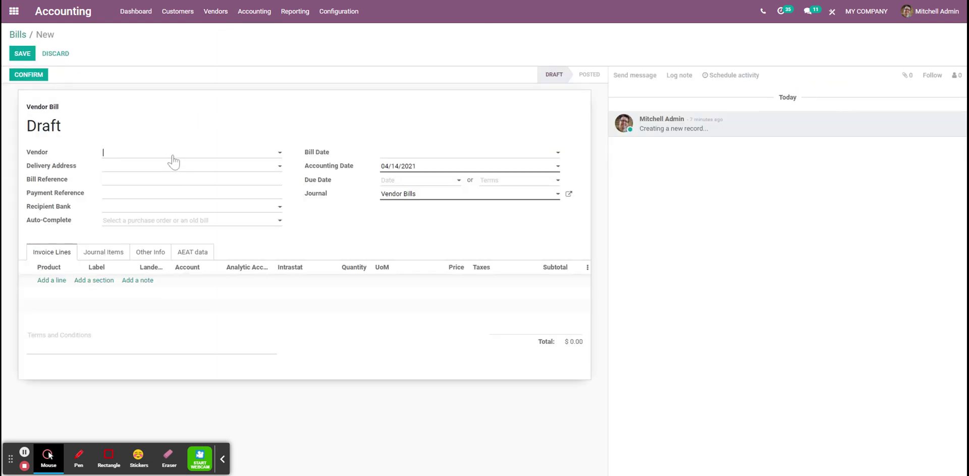
left_click(141, 167)
left_click(51, 280)
left_click(105, 284)
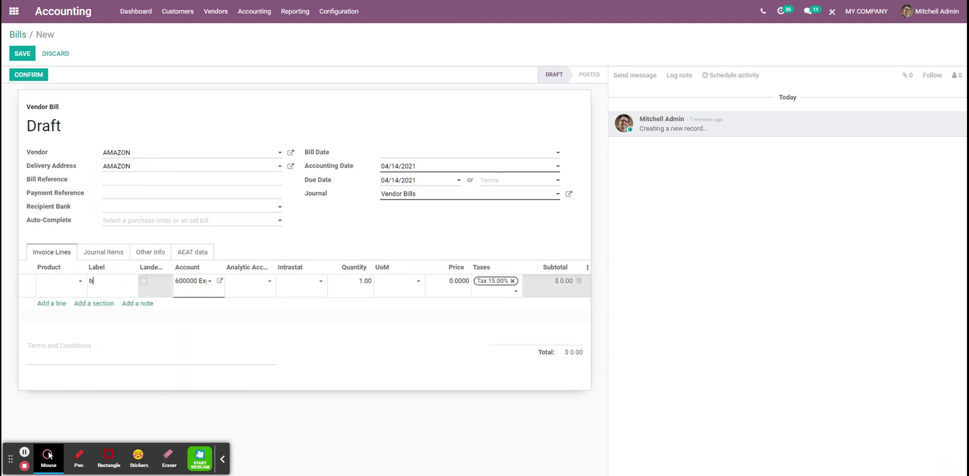
left_click(455, 281)
type("500")
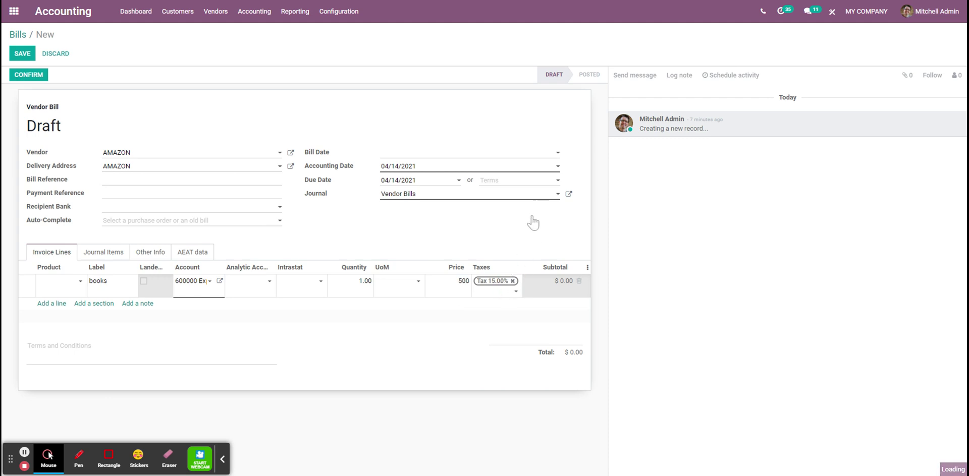
left_click(513, 281)
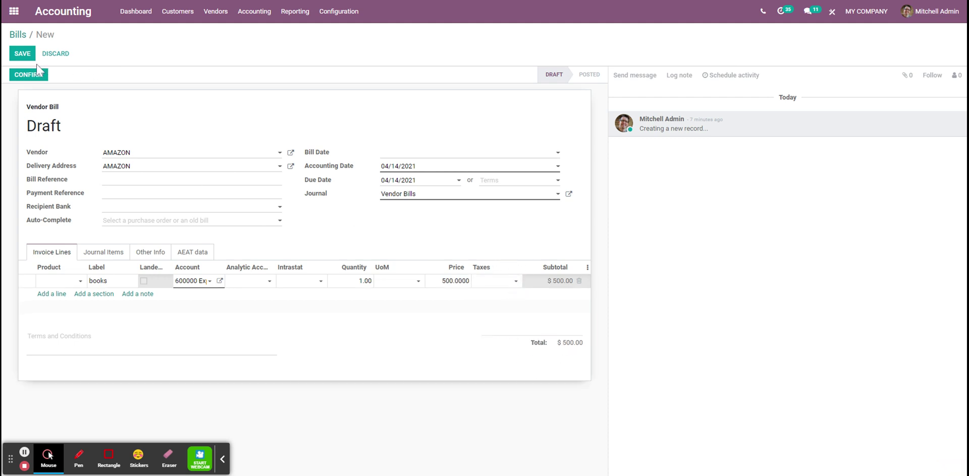
left_click(22, 53)
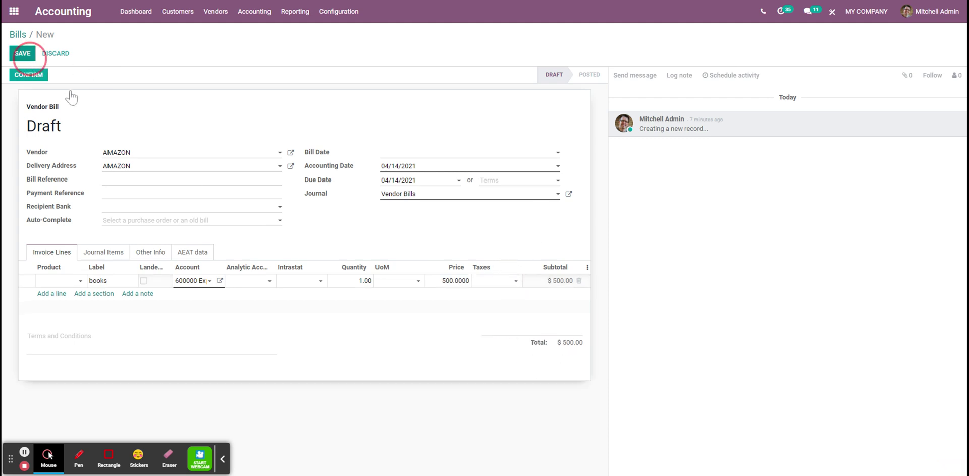
Set the bill date to 04/14/2021 and confirm the bill as BILL/2021/04/0003
left_click(30, 75)
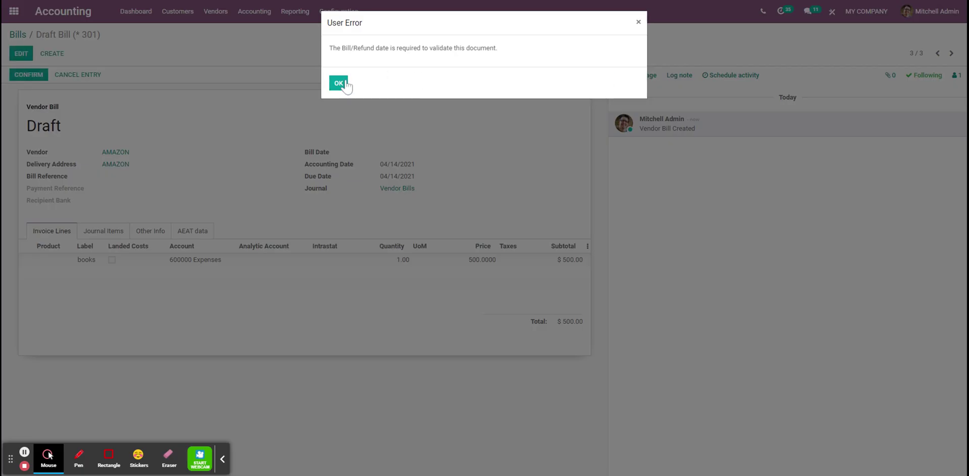
left_click(339, 83)
left_click(21, 53)
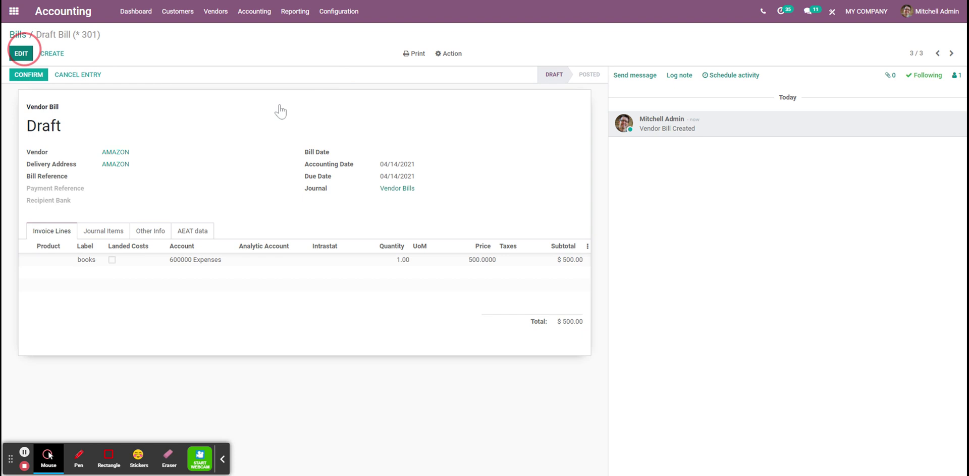
left_click(409, 153)
left_click(452, 230)
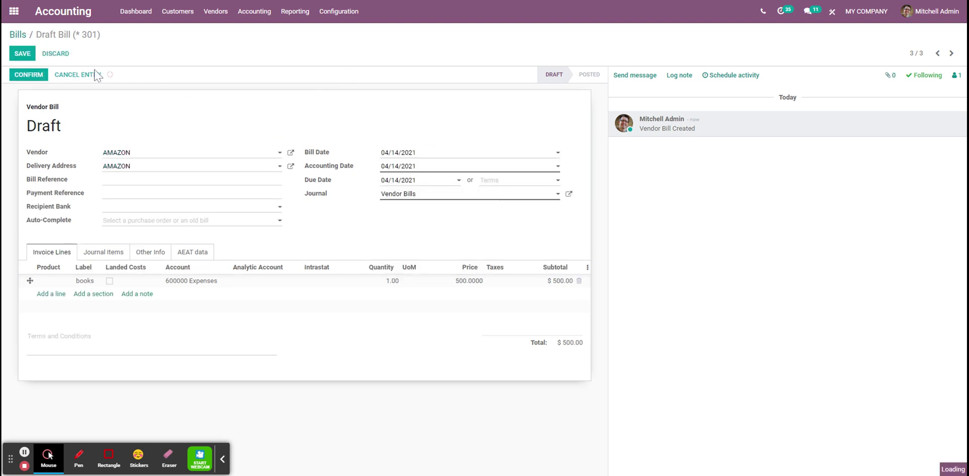
left_click(36, 77)
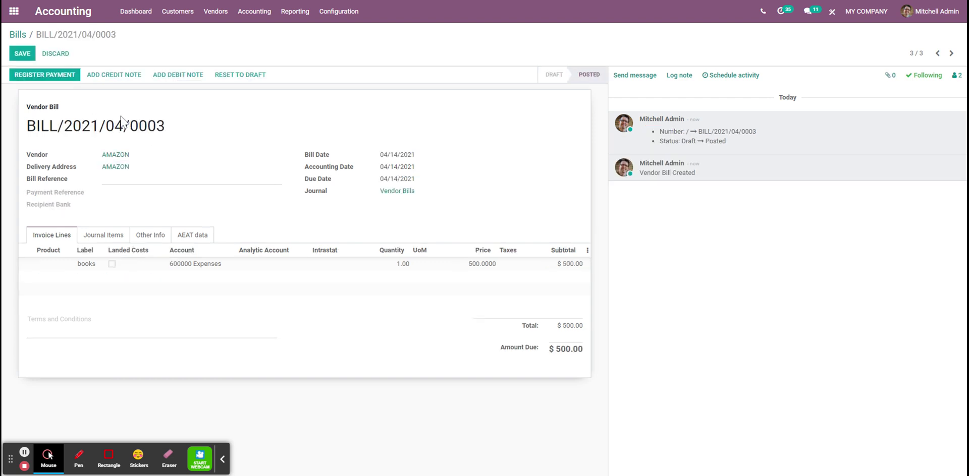
Register full payment of BILL/2021/04/0003 using the Credit Card journal
left_click(45, 75)
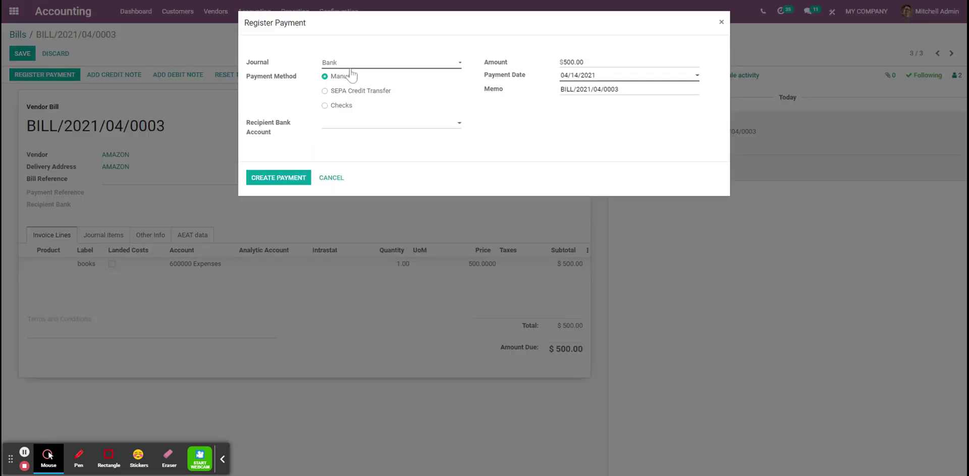
left_click(348, 63)
left_click(346, 77)
left_click(273, 179)
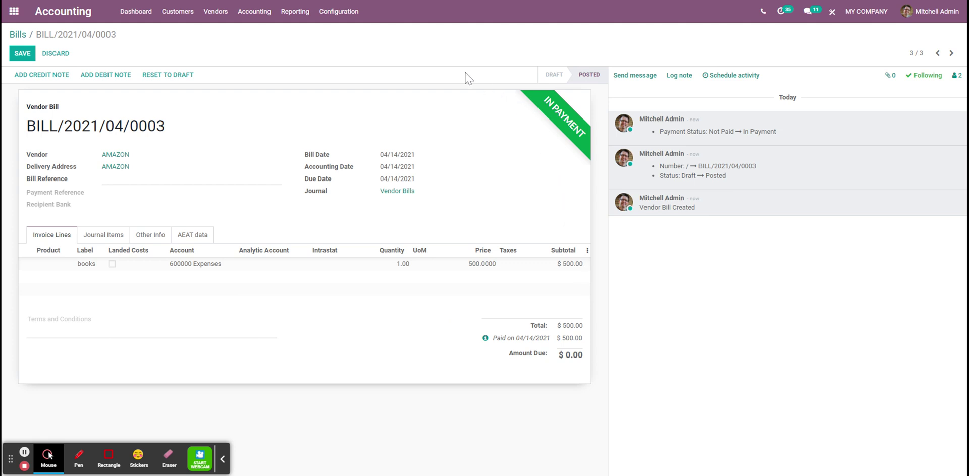
Create a new Credit Card statement named 'Statement'
left_click(136, 12)
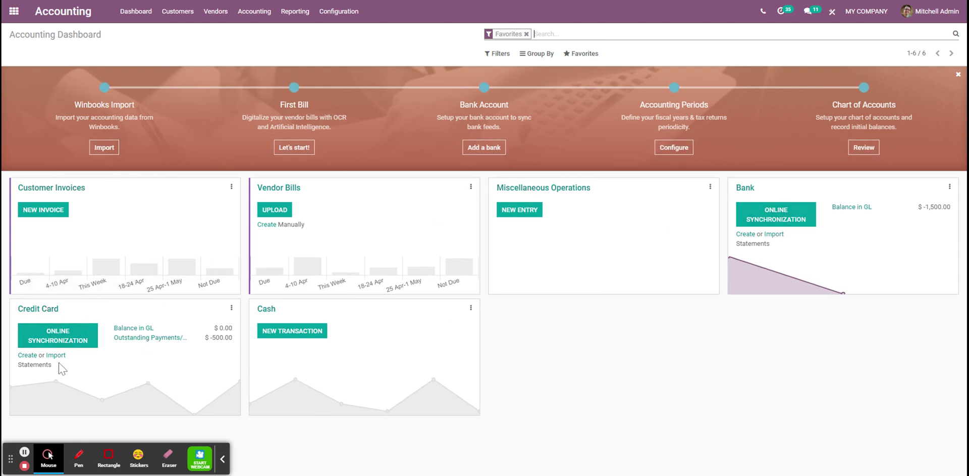
left_click(23, 356)
left_click(26, 356)
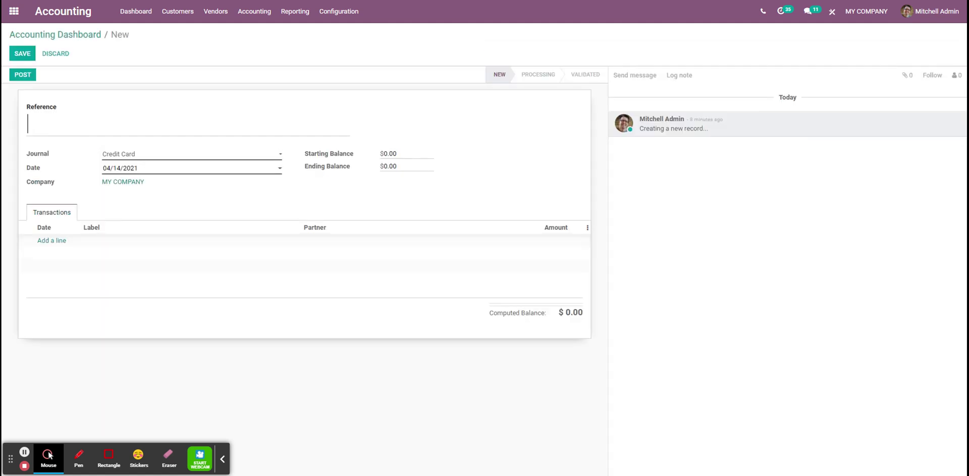
type("Statement")
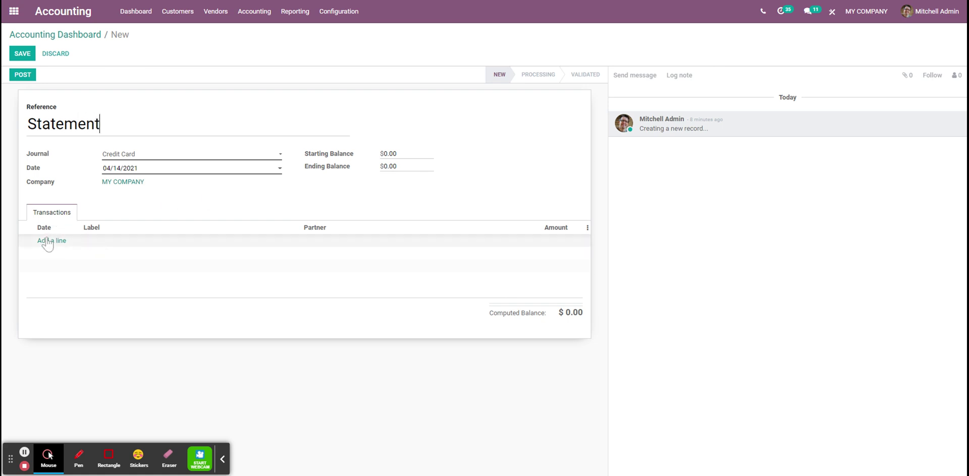
Add an amazon line of -500.00, set ending balance -500, and post the statement
left_click(58, 243)
left_click(111, 241)
type("amazon payment")
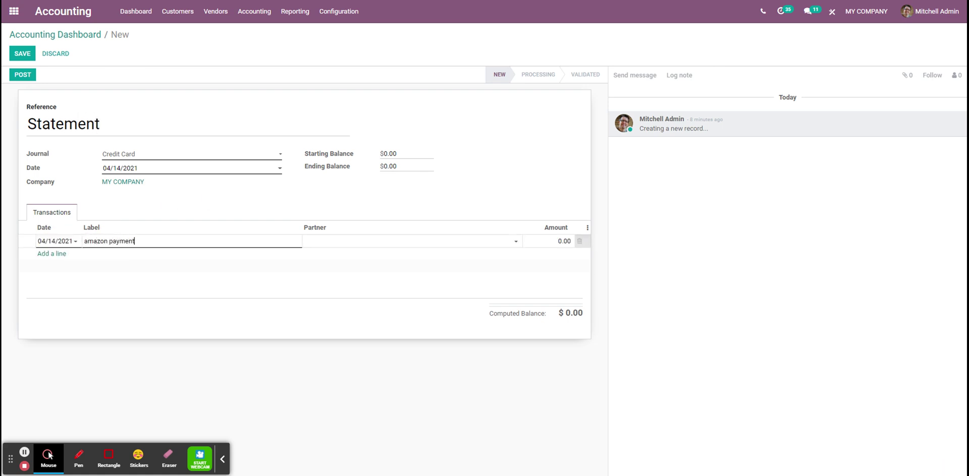
left_click(564, 241)
key("Return")
left_click(401, 168)
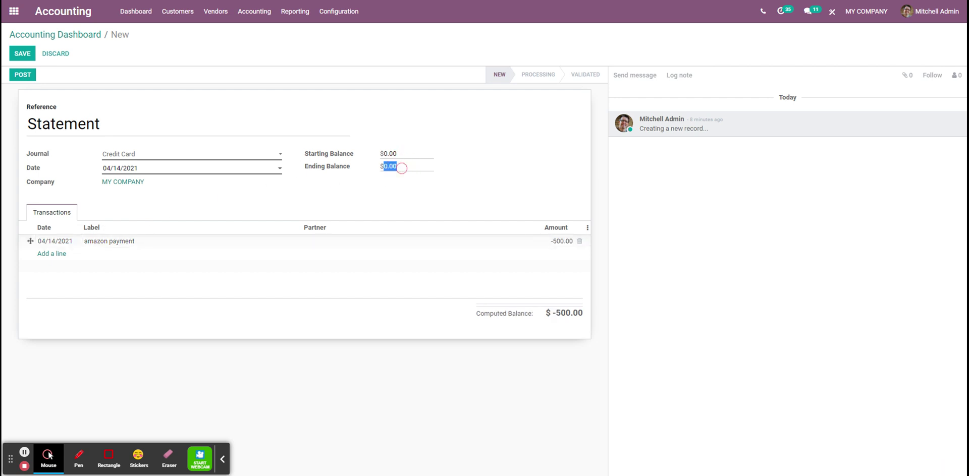
left_click(470, 132)
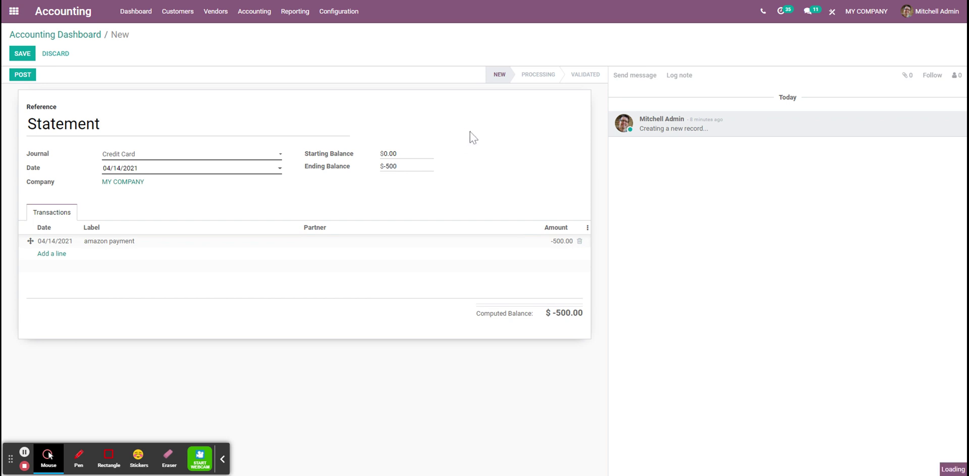
left_click(22, 74)
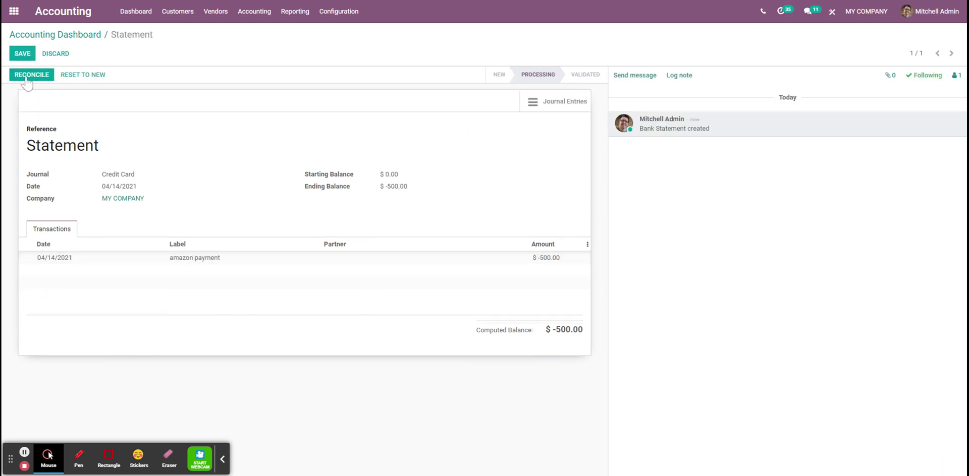
Reconcile the amazon statement line with the AMAZON vendor payment and validate
left_click(27, 75)
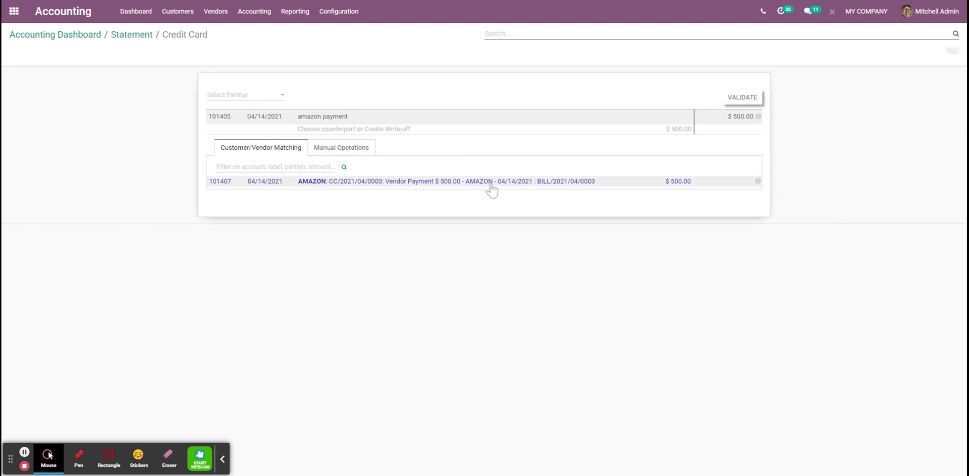
left_click(490, 184)
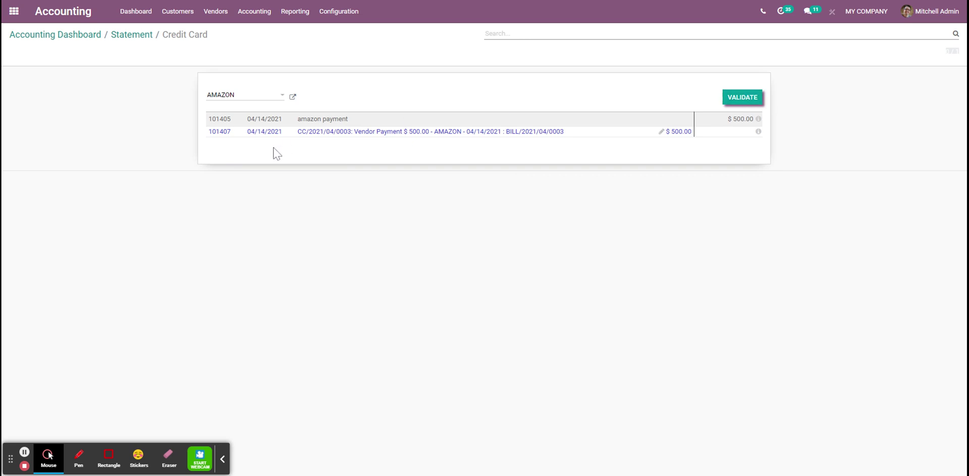
left_click(723, 101)
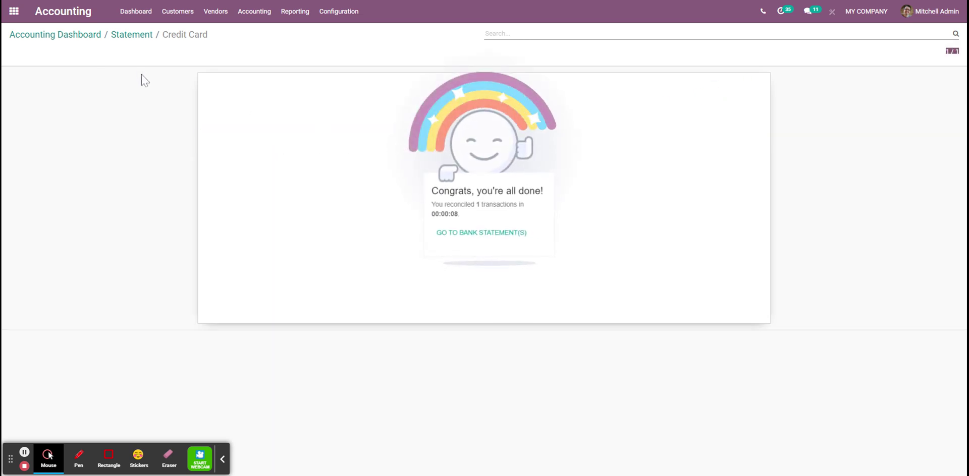
Check that BILL/2021/04/0003 is paid, then return to the accounting dashboard
left_click(222, 12)
left_click(218, 33)
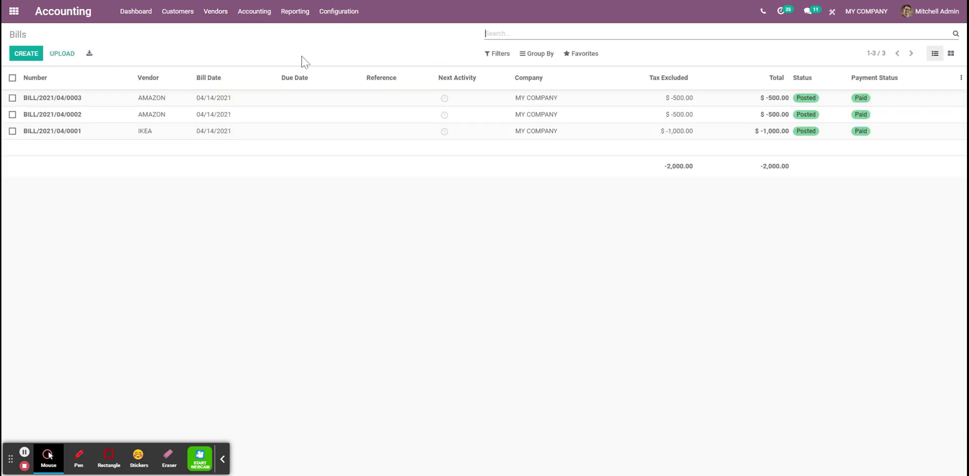
left_click(583, 98)
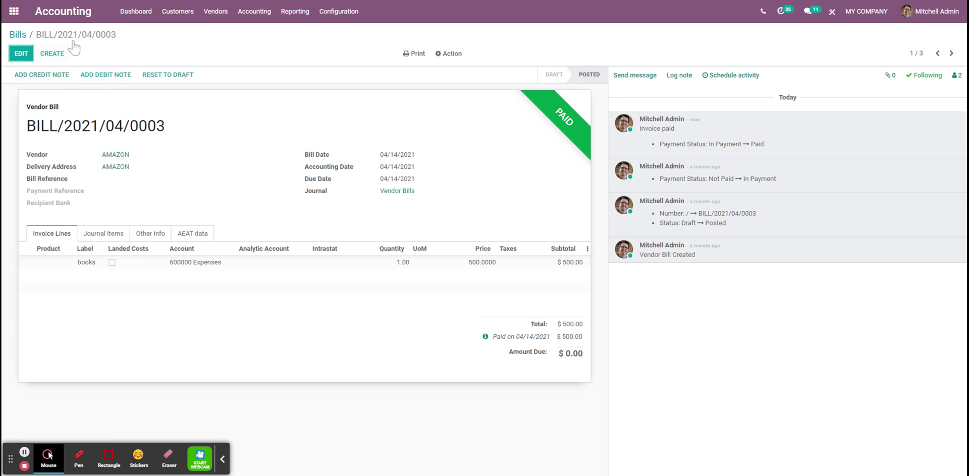
left_click(65, 12)
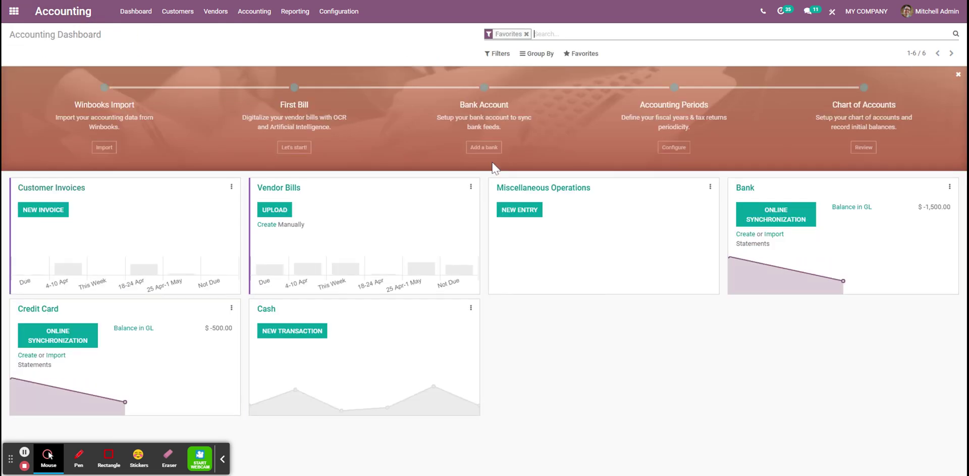
Post a Bank statement 'bank statement' with a -500 credit card transfer line and -2,000 ending balance
left_click(746, 235)
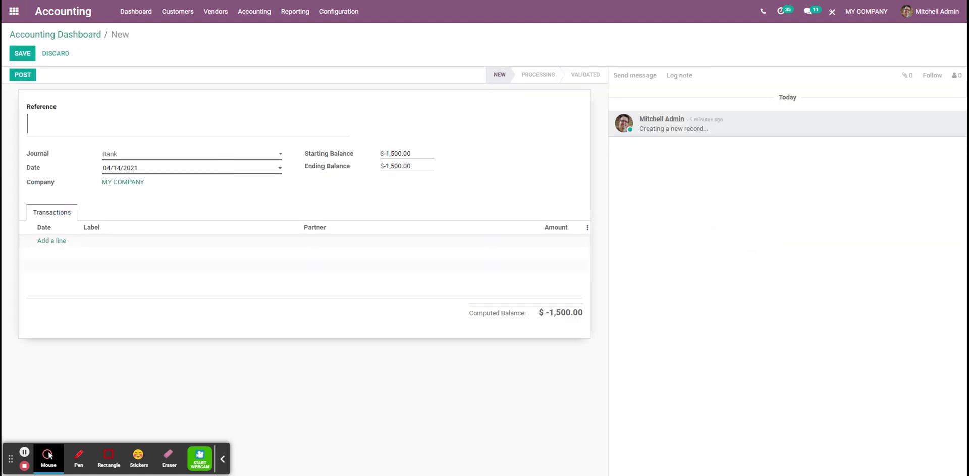
type("bank sta")
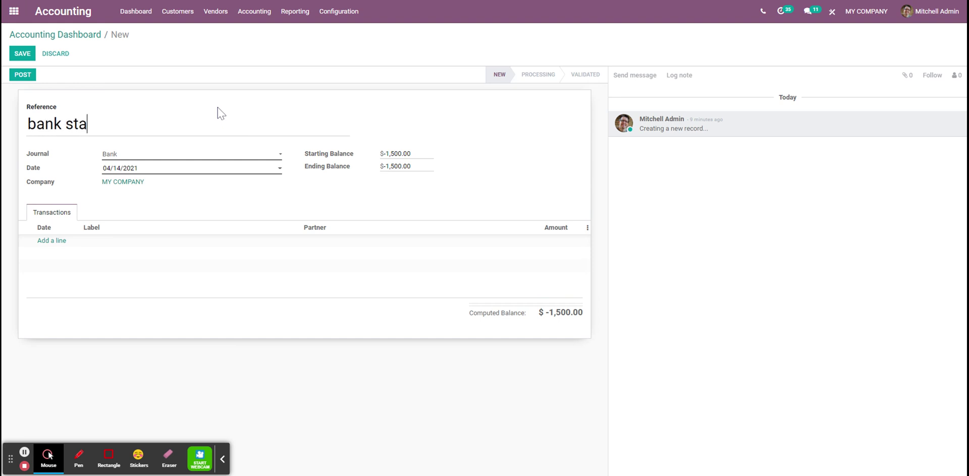
type("tement")
left_click(50, 240)
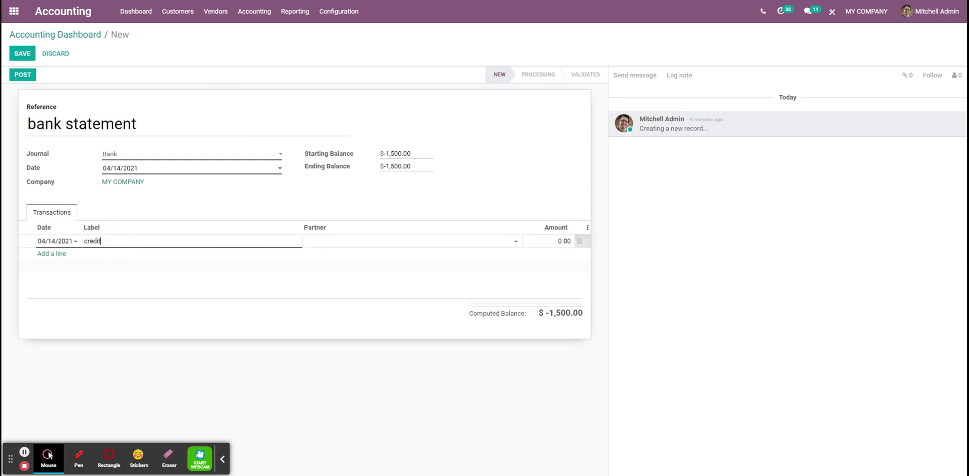
type("credit")
key("Down")
key("Return")
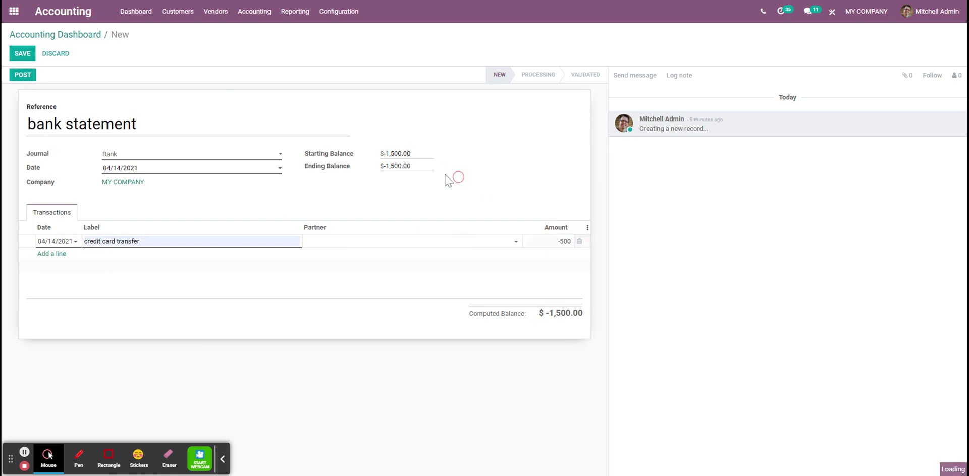
left_click(418, 166)
type("-2")
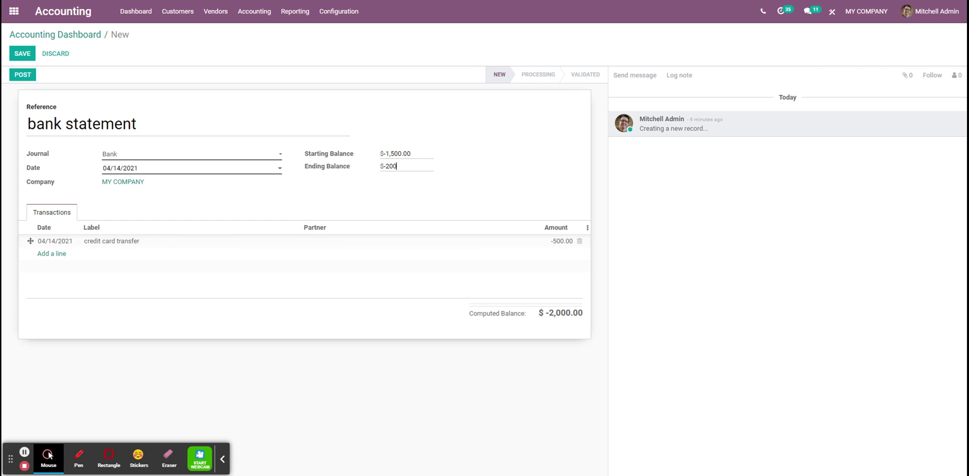
left_click(31, 75)
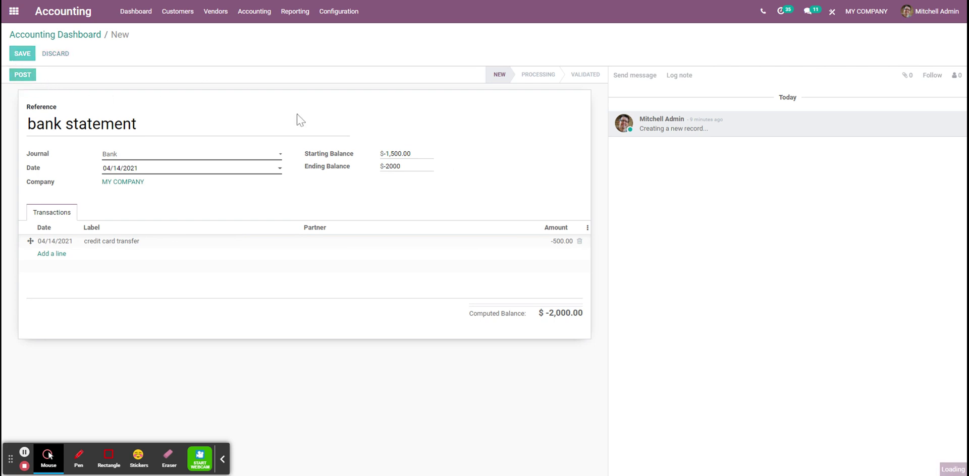
left_click(31, 74)
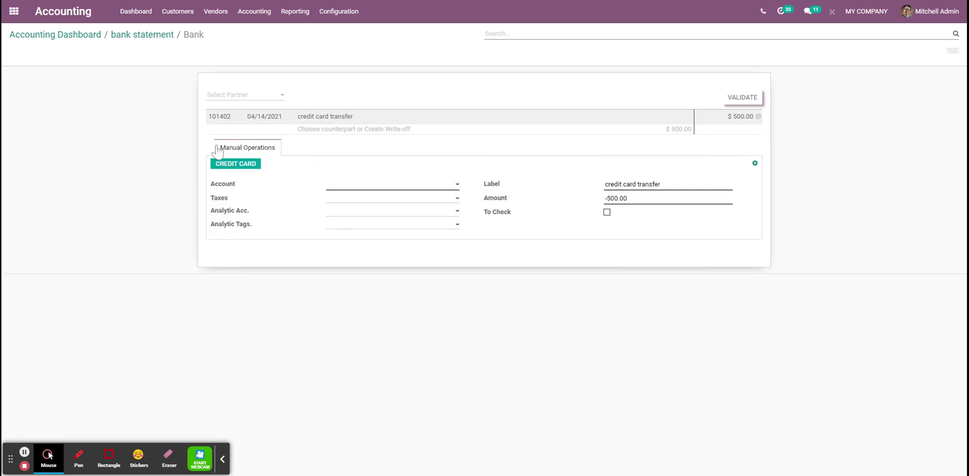
Book the credit card transfer to 101405 Credit Card, validate, and open the General Ledger
left_click(233, 165)
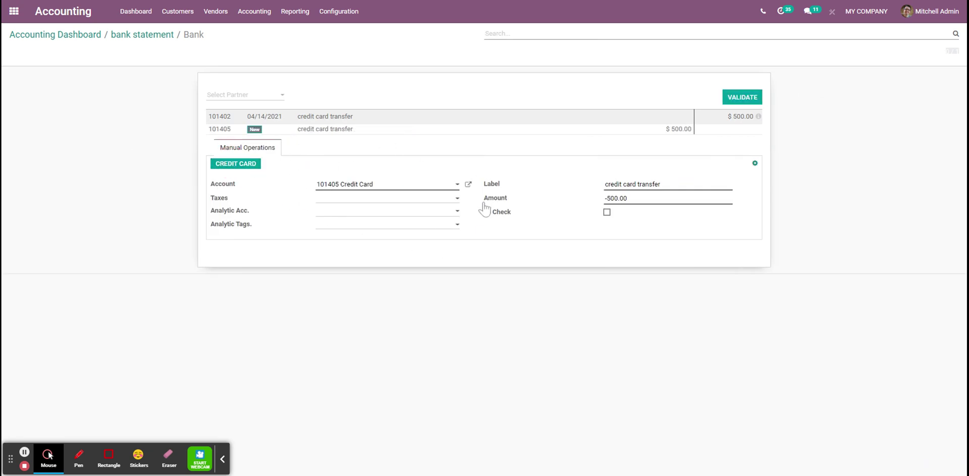
left_click(743, 99)
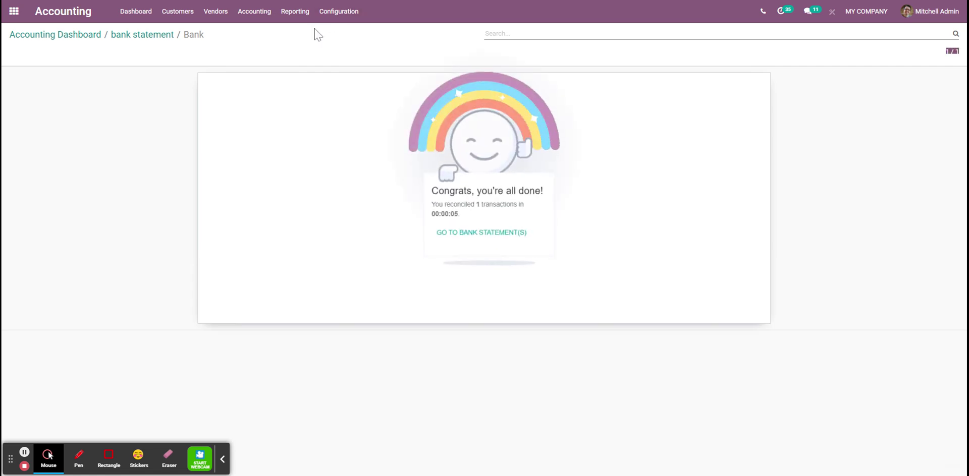
left_click(255, 11)
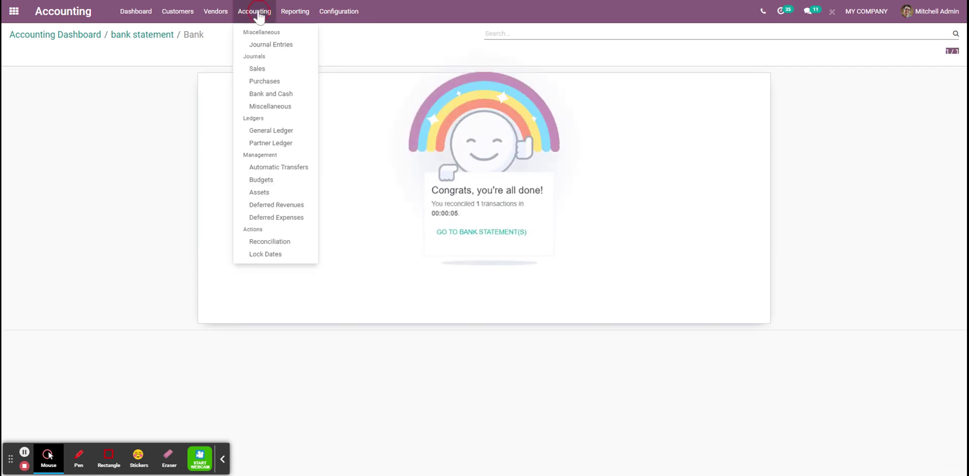
left_click(264, 132)
Expand 101405 Credit Card in the General Ledger and clear the posted and unreconciled filters
left_click(79, 111)
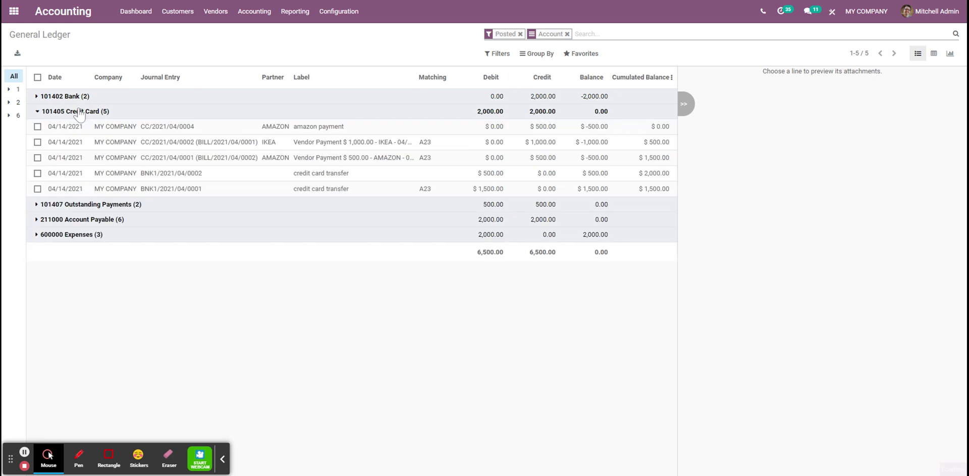
left_click(36, 175)
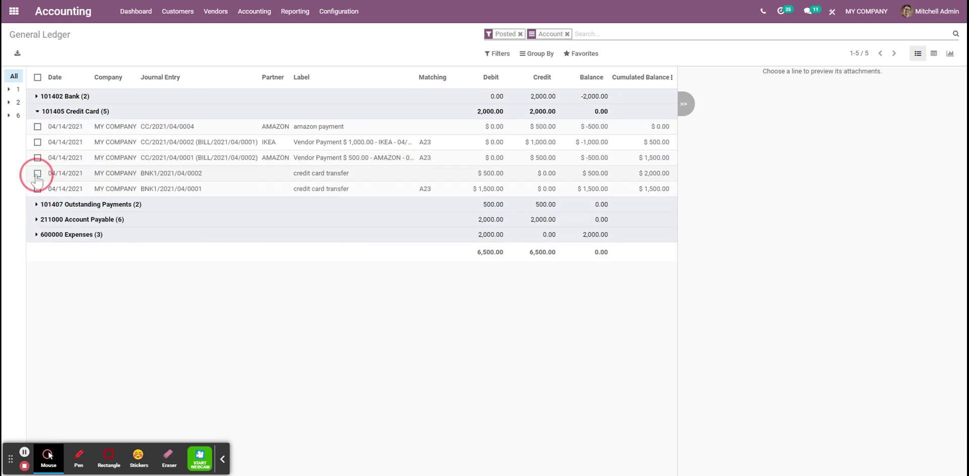
left_click(37, 126)
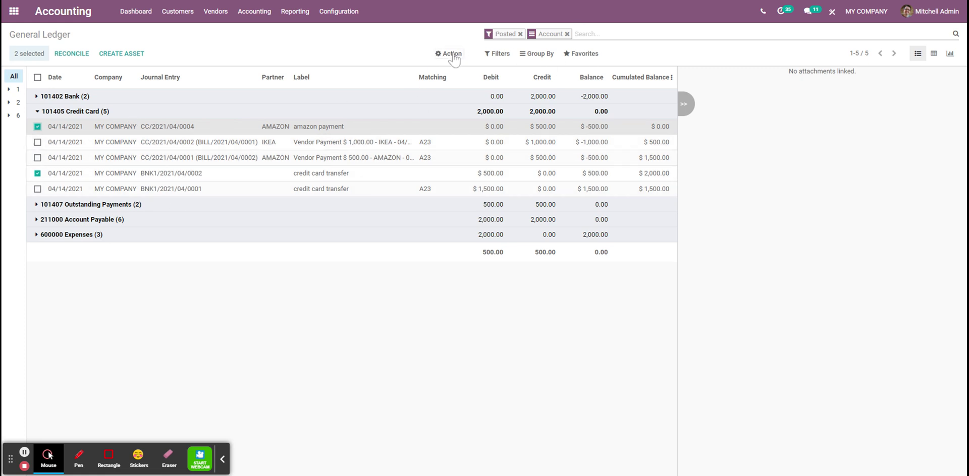
left_click(498, 54)
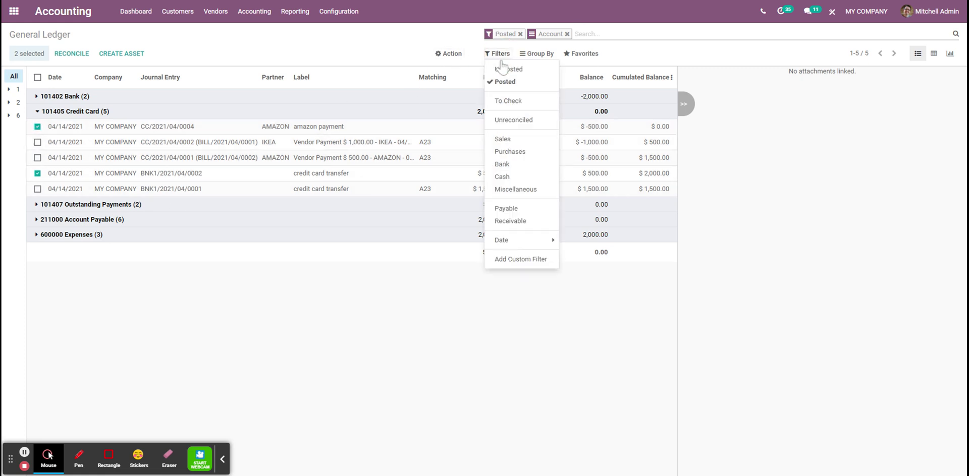
left_click(511, 120)
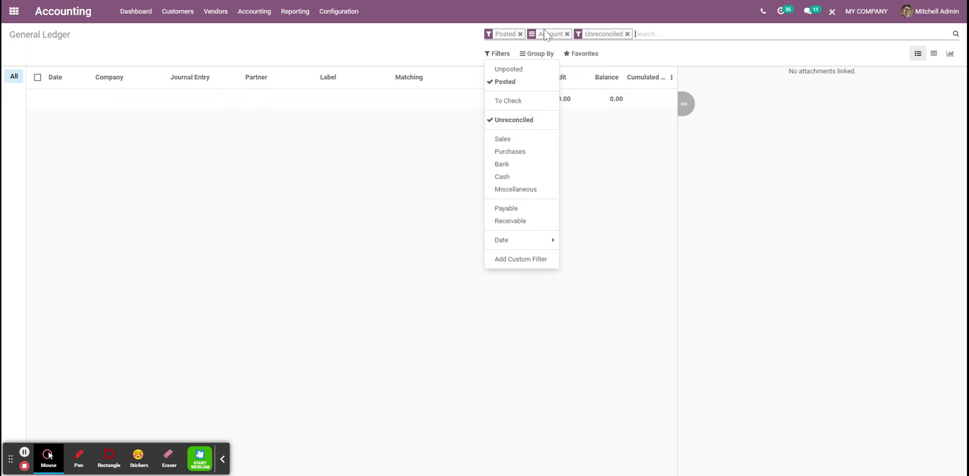
left_click(510, 84)
left_click(511, 122)
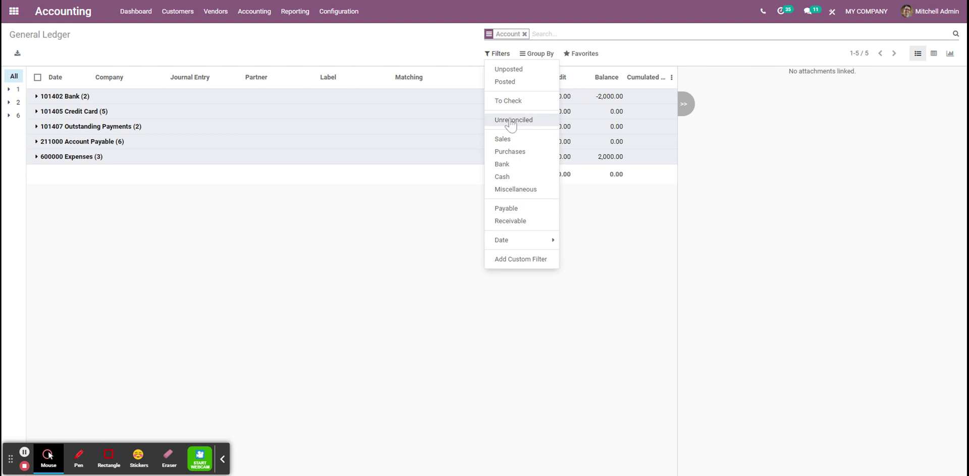
Tick CC/2021/04/0004 and BNK1/2021/04/0002 under 101405 Credit Card and reconcile them
left_click(109, 112)
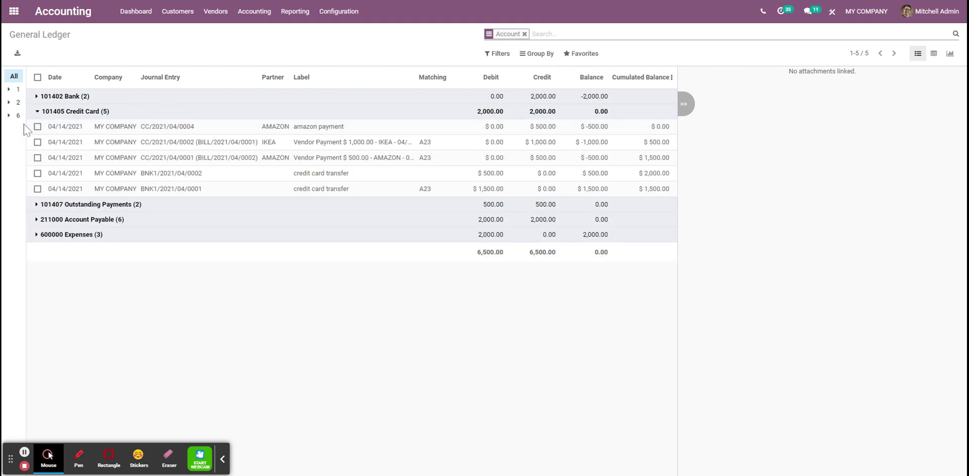
left_click(37, 127)
left_click(37, 173)
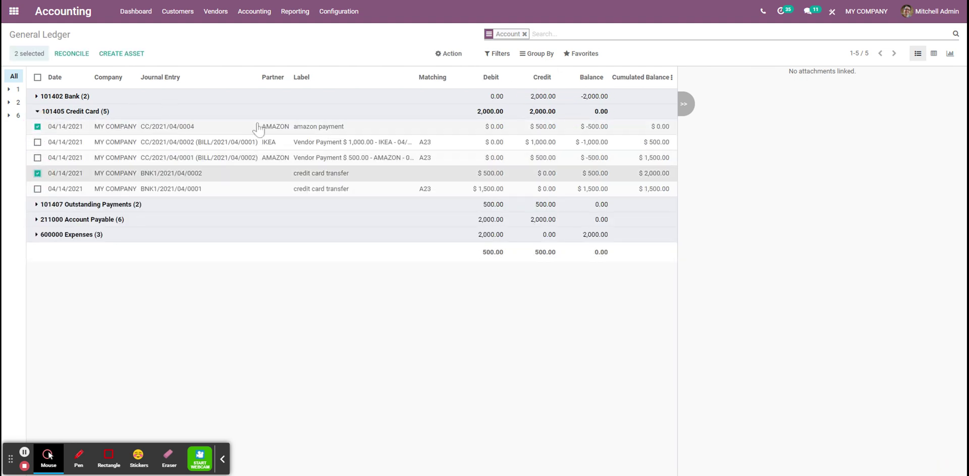
left_click(70, 54)
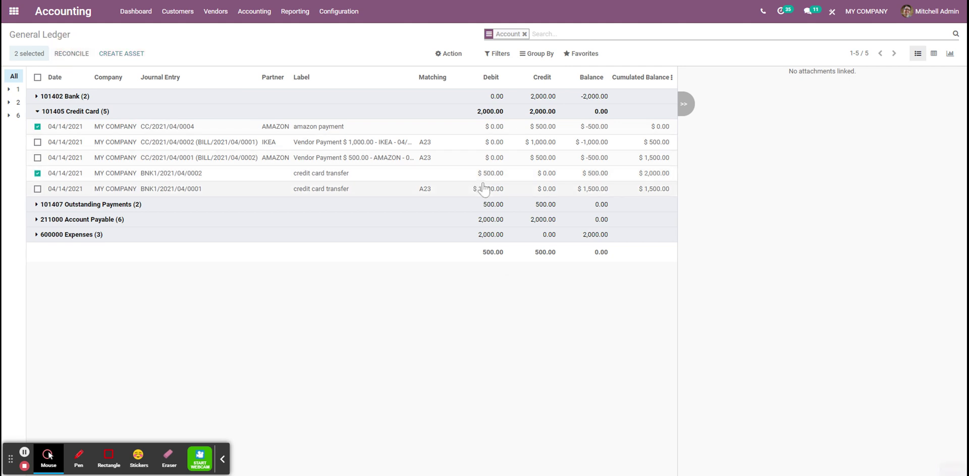
left_click(732, 104)
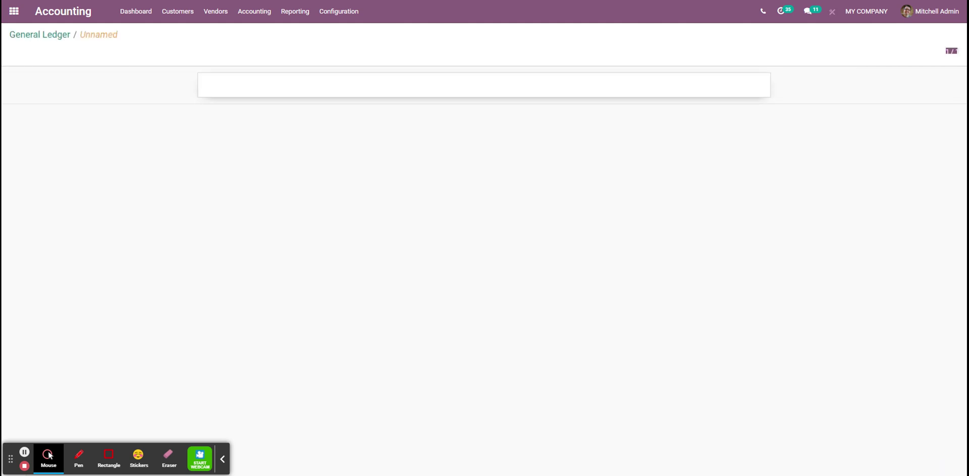
left_click(216, 11)
Open AMAZON payment CC/2021/04/0003 from the vendor Payments list
left_click(218, 59)
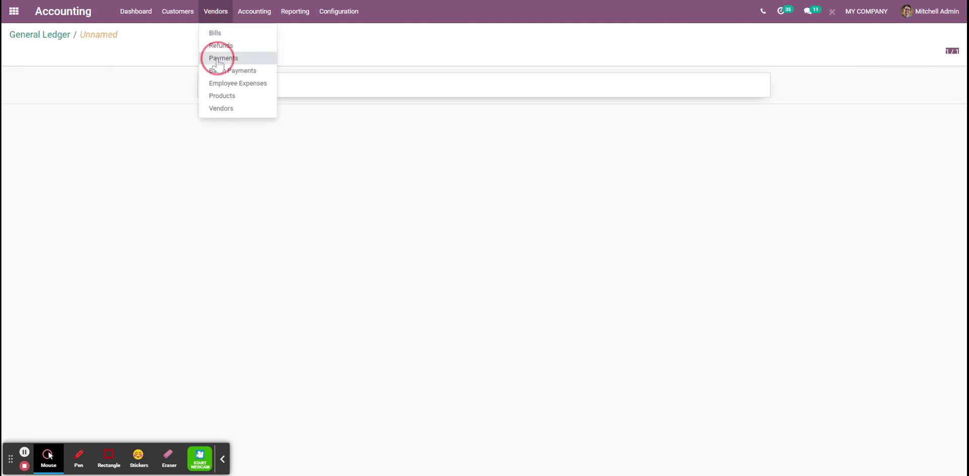
left_click(585, 104)
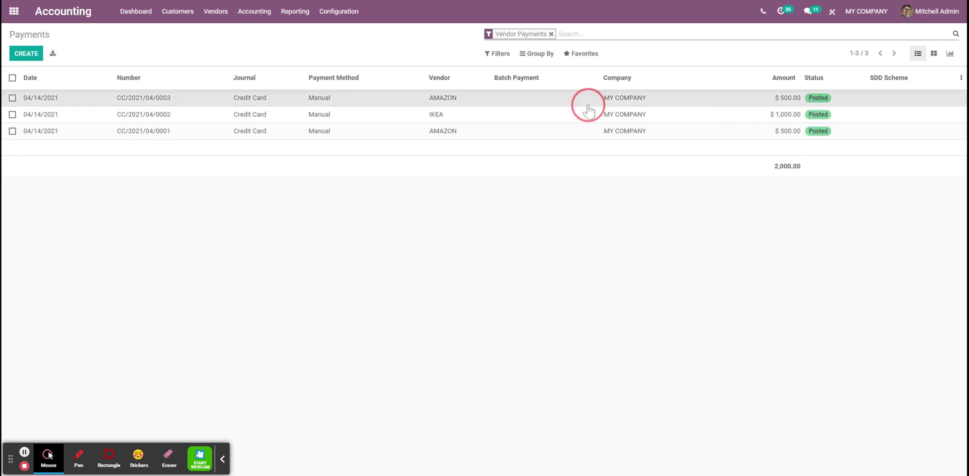